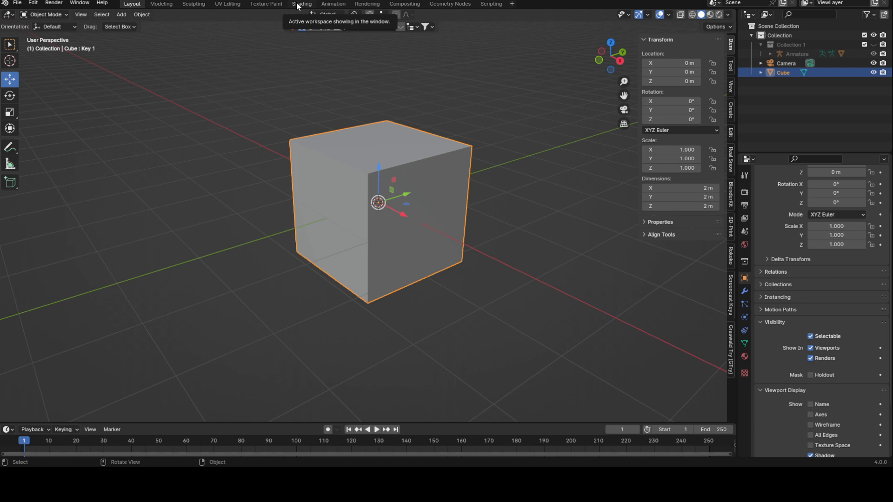
Switch to the Shading workspace.
click(297, 5)
drag(191, 309, 181, 313)
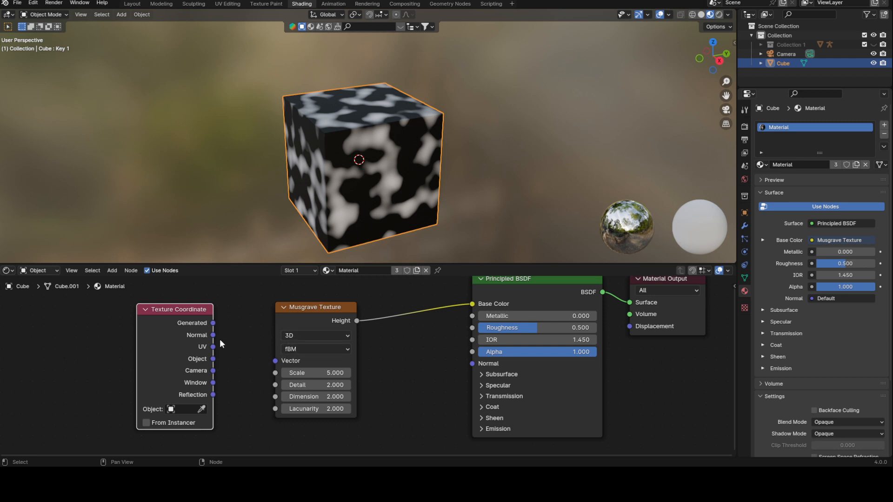
drag(212, 359, 250, 349)
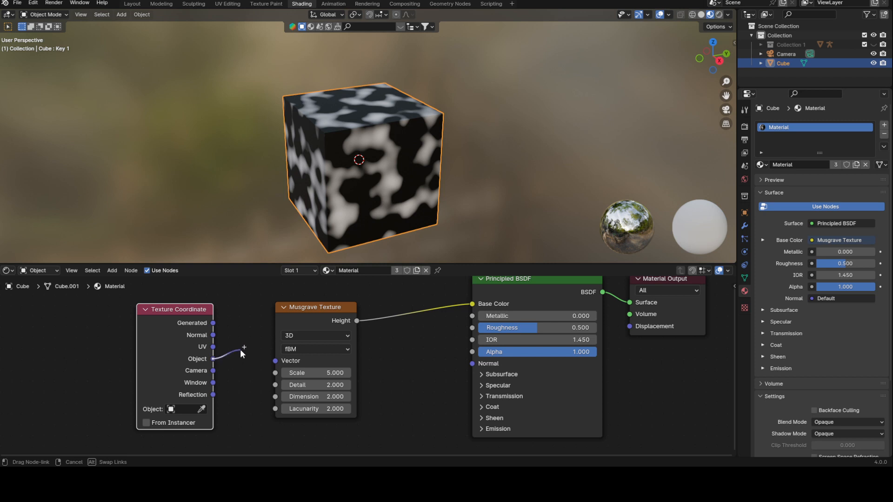
drag(240, 350, 240, 350)
key(Escape)
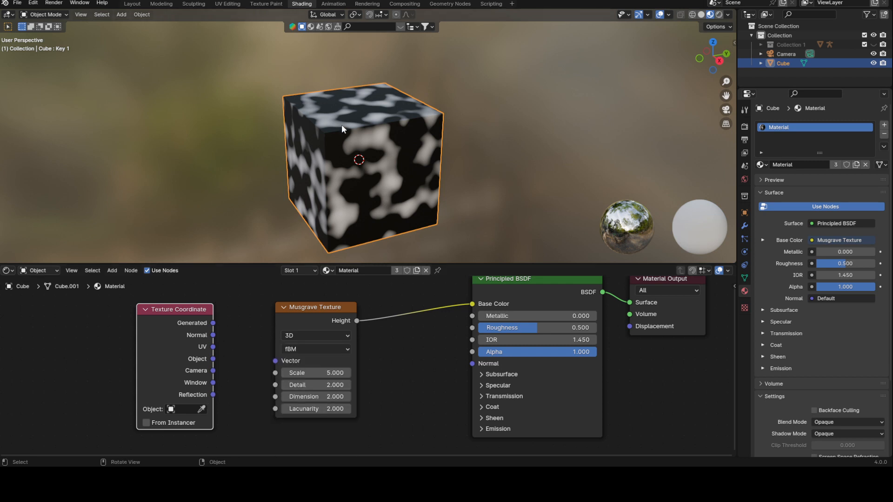
Connect the Texture Coordinate Generated output to the Musgrave Texture Vector input.
middle_drag(341, 149, 322, 159)
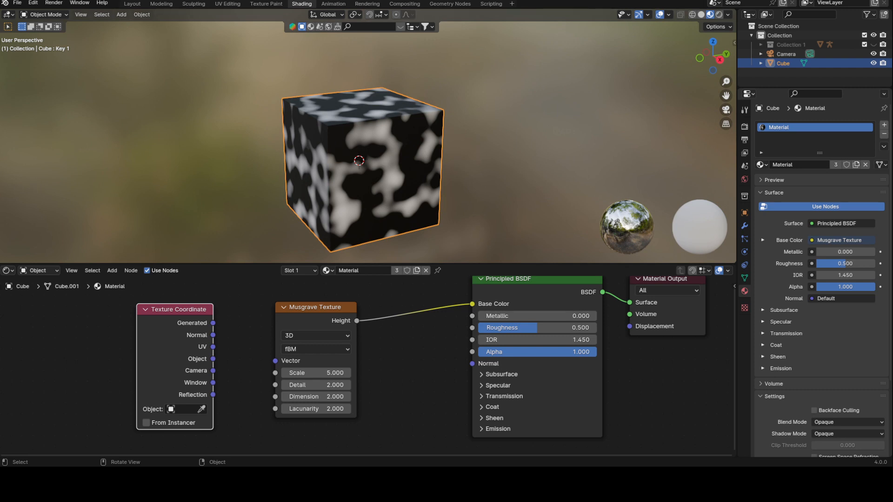
drag(212, 324, 275, 361)
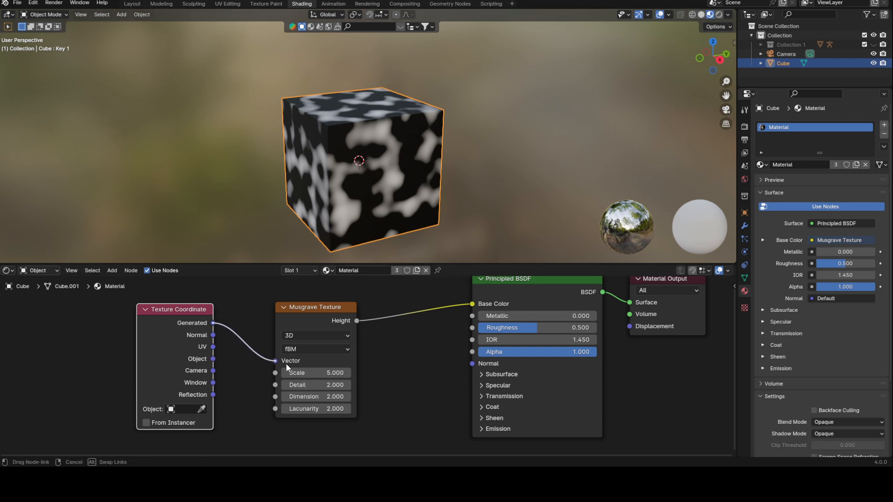
mouse_move(436, 136)
middle_down()
mouse_move(447, 139)
mouse_move(443, 155)
mouse_move(398, 144)
mouse_move(427, 150)
mouse_move(408, 139)
mouse_move(419, 136)
middle_up()
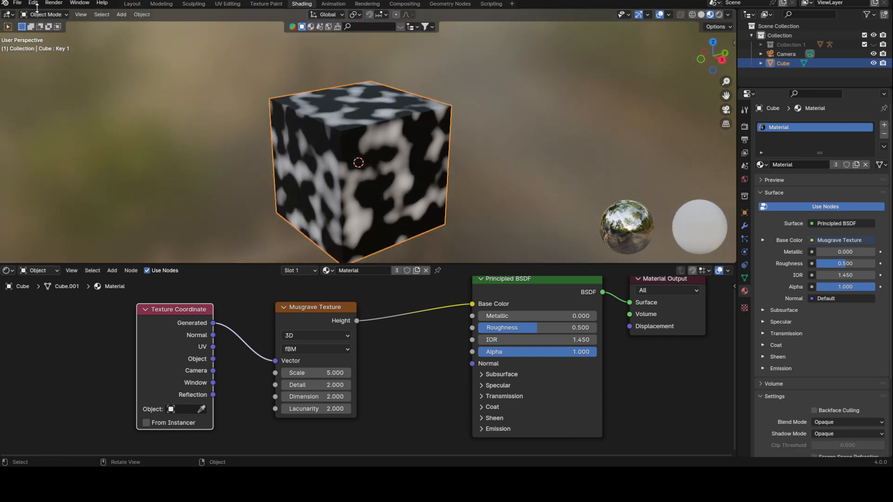
Try moving the cube's selected vertices on the Basis shape key in Edit Mode.
click(745, 278)
click(818, 213)
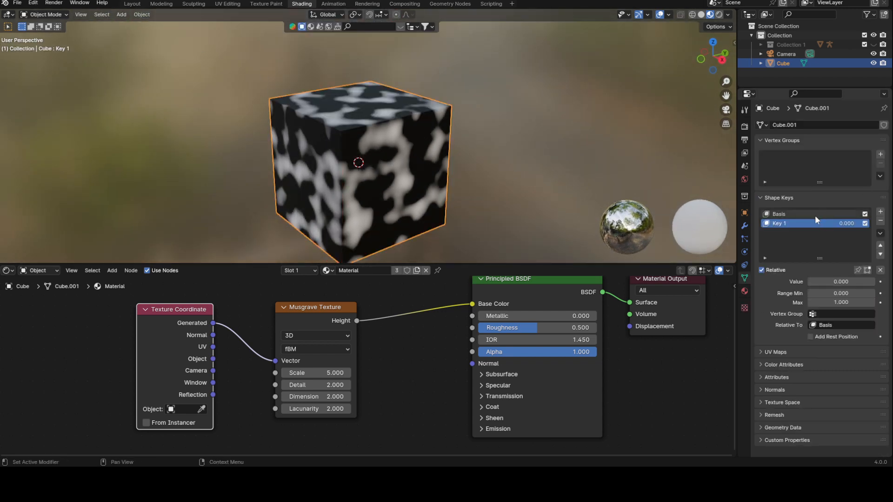
key(Tab)
key(1)
alt+middle_drag(413, 133, 473, 193)
key(g)
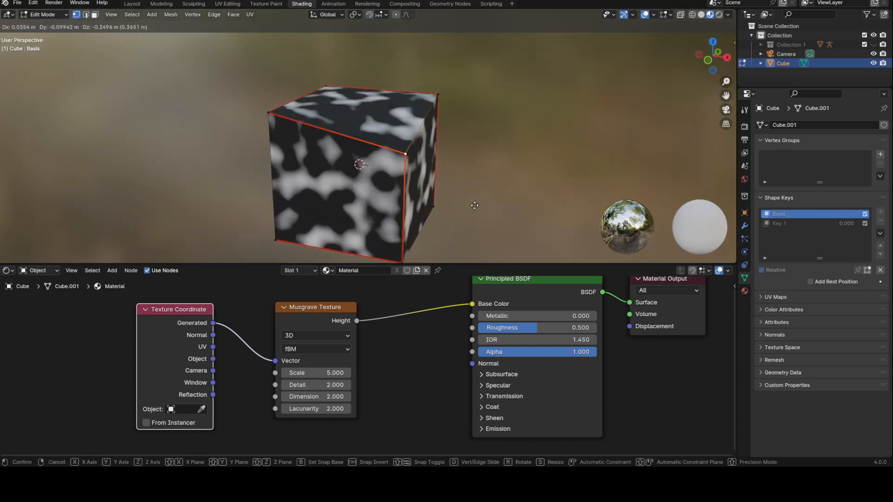
key(Escape)
Try moving the cube's vertices along the Z axis, then return to Object Mode with Key 1 active.
middle_drag(478, 166, 437, 168)
key(g)
key(z)
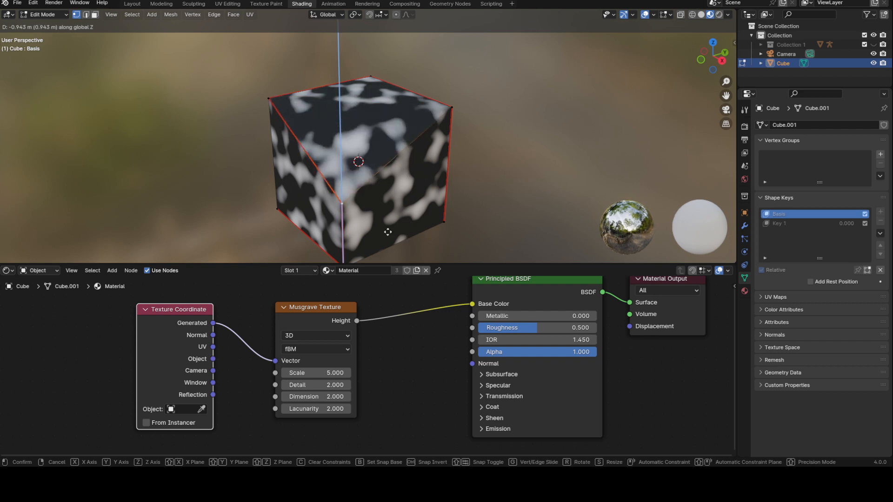
key(Escape)
mouse_move(392, 122)
middle_down()
mouse_move(383, 146)
mouse_move(418, 130)
mouse_move(401, 121)
middle_up()
key(Tab)
click(797, 224)
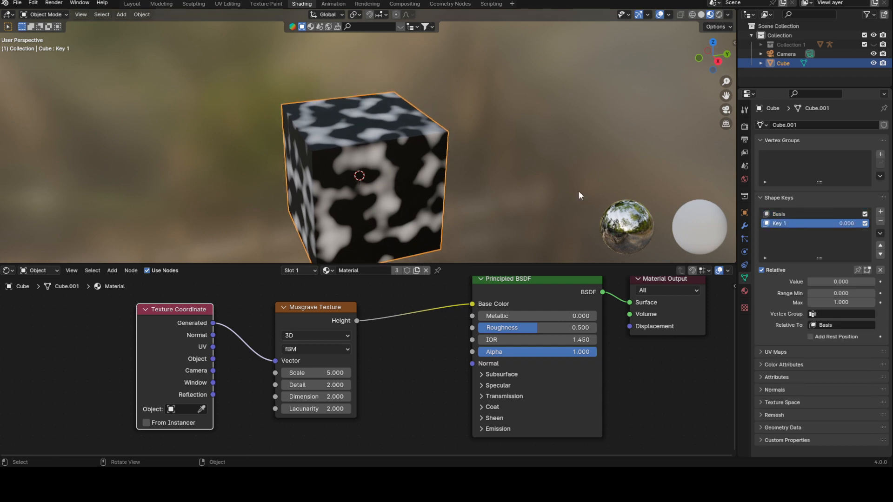
Try sliding the Key 1 shape key value up and back down to 0.
drag(825, 282, 875, 281)
middle_drag(428, 184, 409, 135)
drag(864, 281, 808, 282)
middle_drag(500, 164, 481, 166)
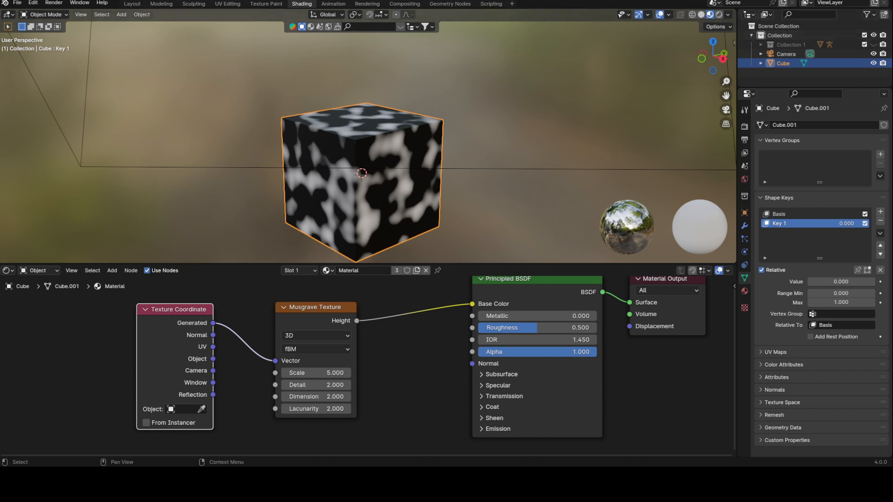
Show Collection 1 and select the cylinder.
click(874, 44)
click(467, 130)
middle_drag(521, 89, 430, 114)
shift+middle_drag(565, 137, 355, 135)
click(391, 149)
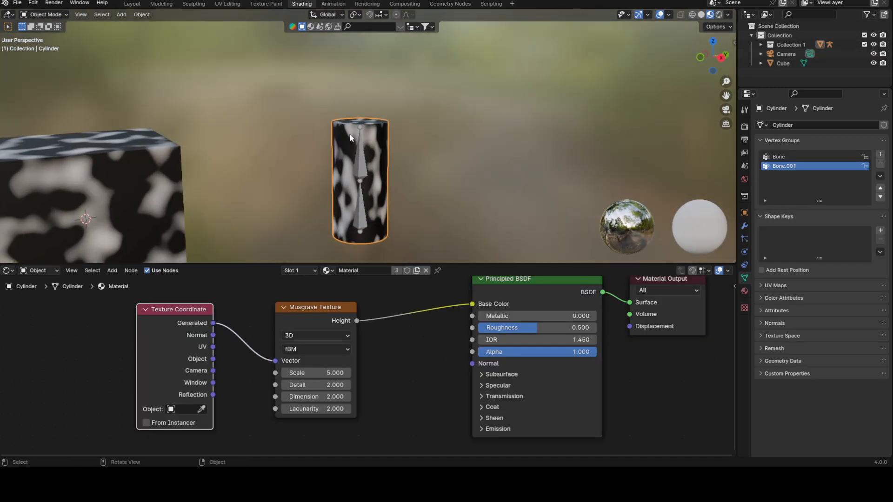
Inspect the cylinder's mesh in Edit Mode and show the viewport sidebar.
mouse_move(375, 174)
middle_down()
mouse_move(420, 154)
mouse_move(390, 164)
middle_up()
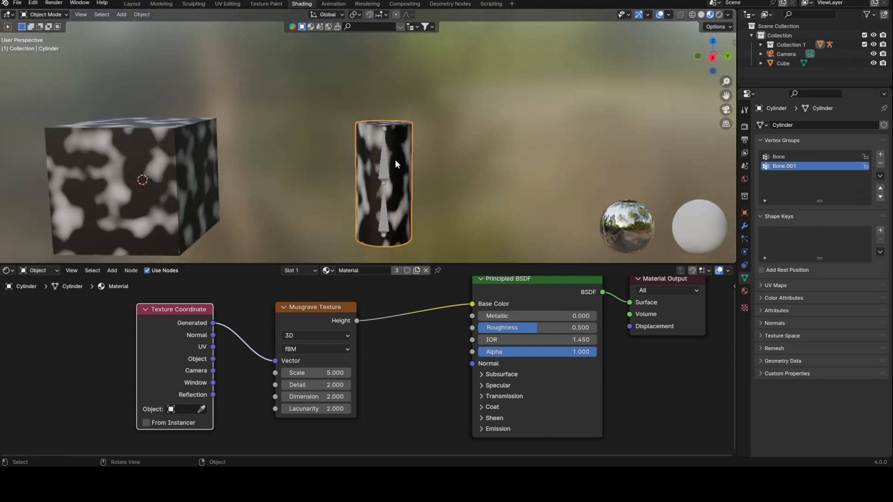
key(Tab)
scroll(390, 163, up, 4)
click(385, 191)
middle_drag(384, 191, 502, 130)
key(Tab)
key(n)
Select all of the cylinder's geometry, reset and recalculate its normals, then return to Object Mode.
key(Tab)
key(a)
key(alt+n)
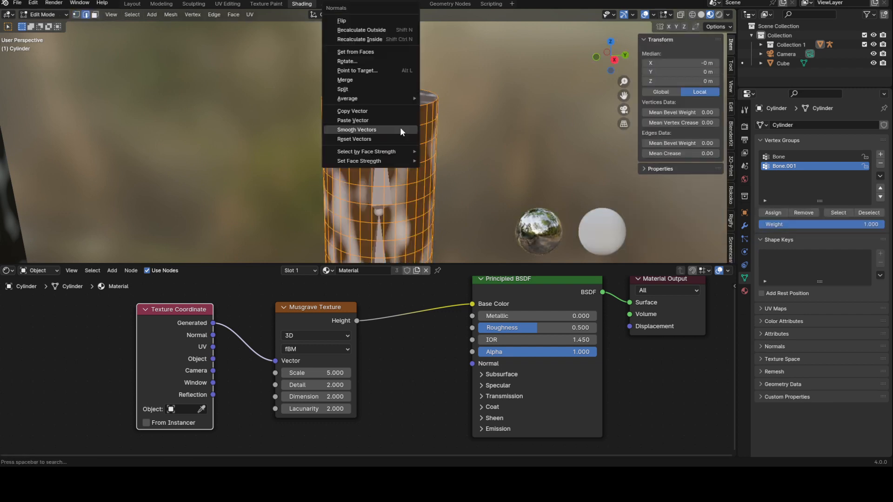
click(410, 139)
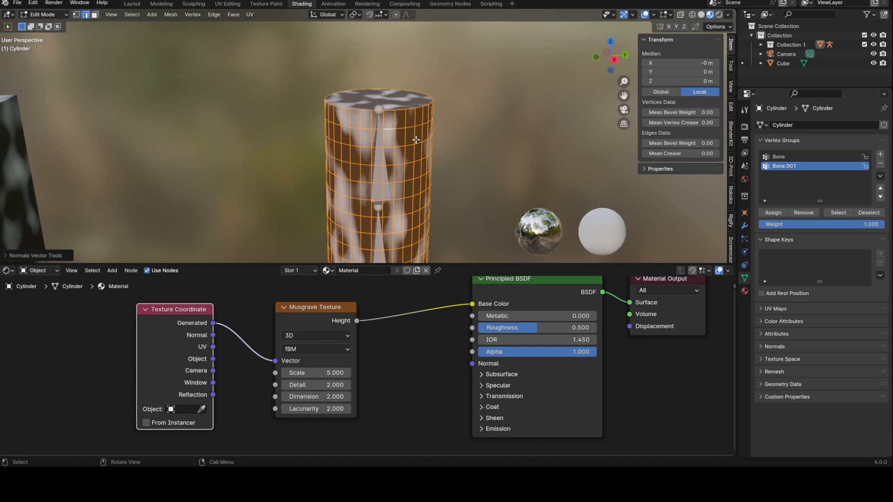
key(alt+n)
click(389, 38)
key(Tab)
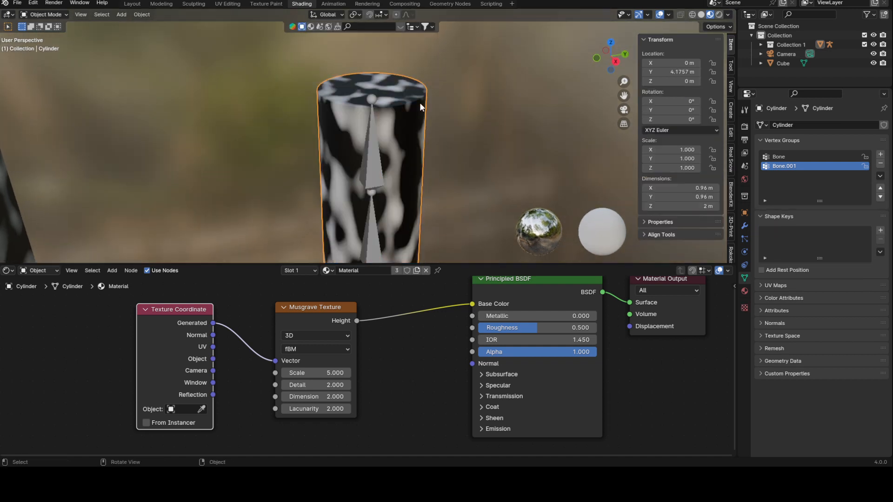
Select the armature and switch it to Pose Mode.
scroll(420, 112, down, 1)
middle_drag(420, 112, 410, 127)
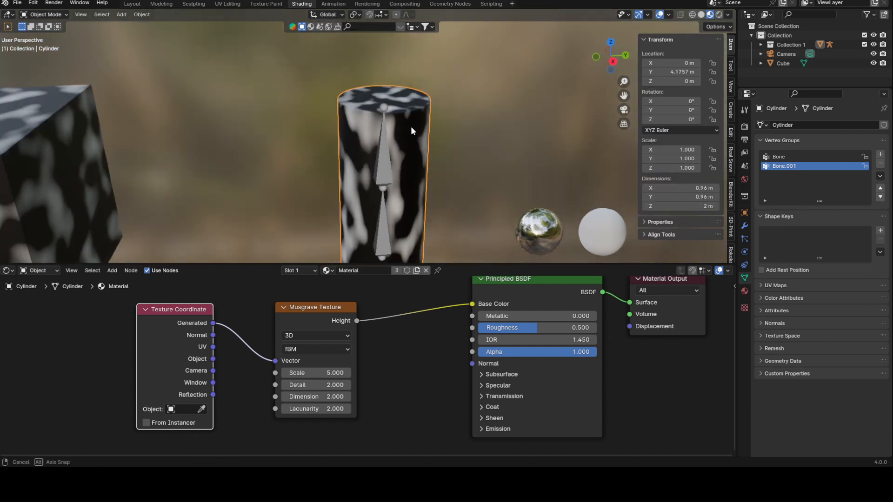
click(54, 14)
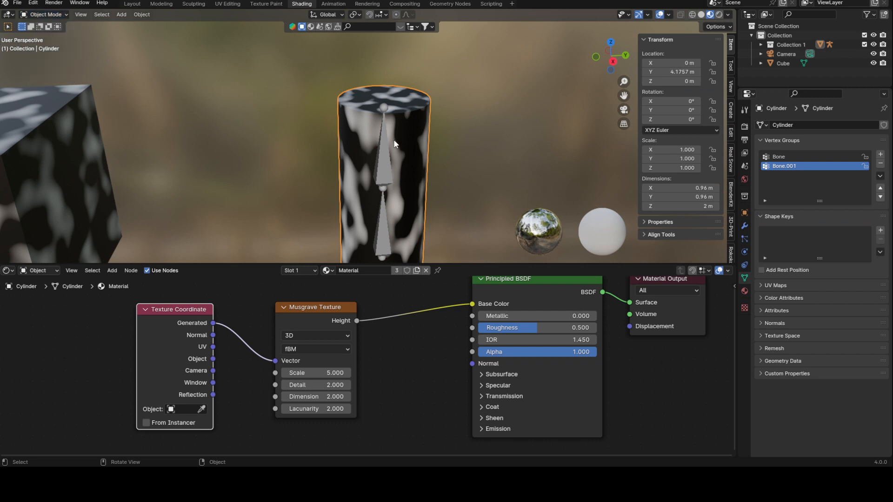
click(393, 139)
click(50, 14)
click(38, 45)
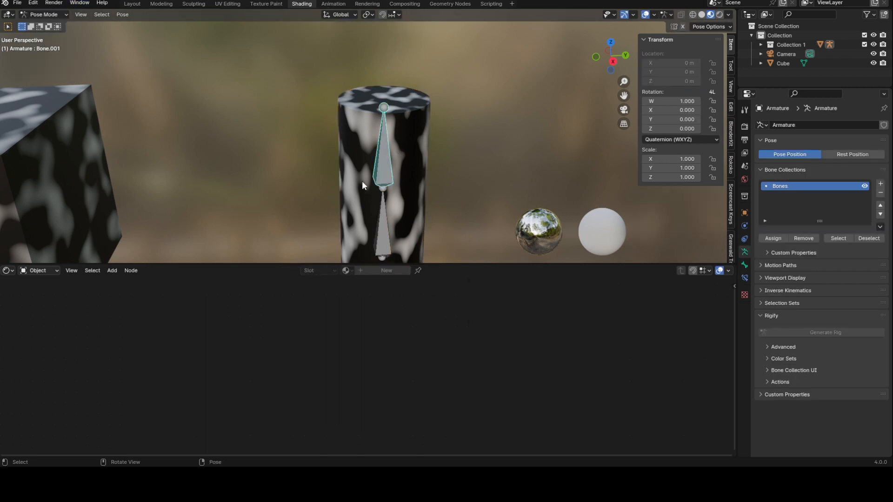
Try rotating the upper bone in right orthographic view.
key(KP_3)
scroll(472, 174, down, 3)
key(r)
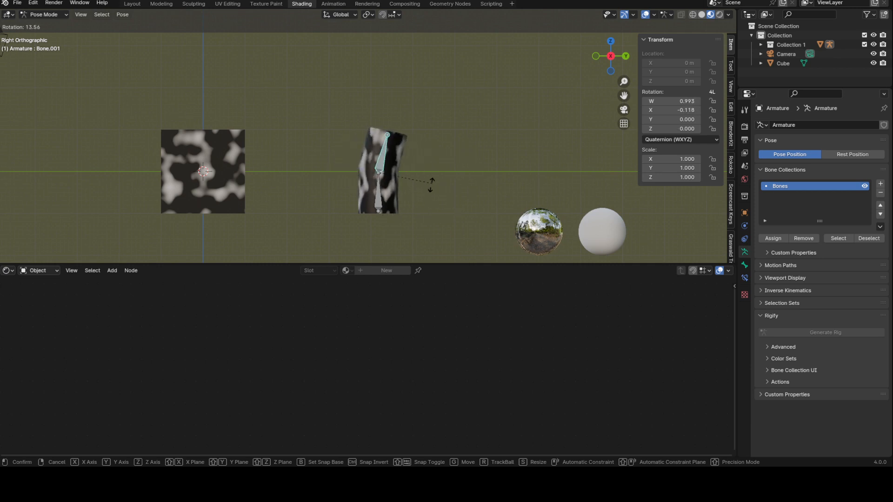
right_click(397, 151)
Return the armature to Object Mode and select the cylinder.
middle_drag(354, 146, 370, 139)
key(Tab)
key(Tab)
click(64, 17)
click(61, 26)
scroll(383, 148, up, 3)
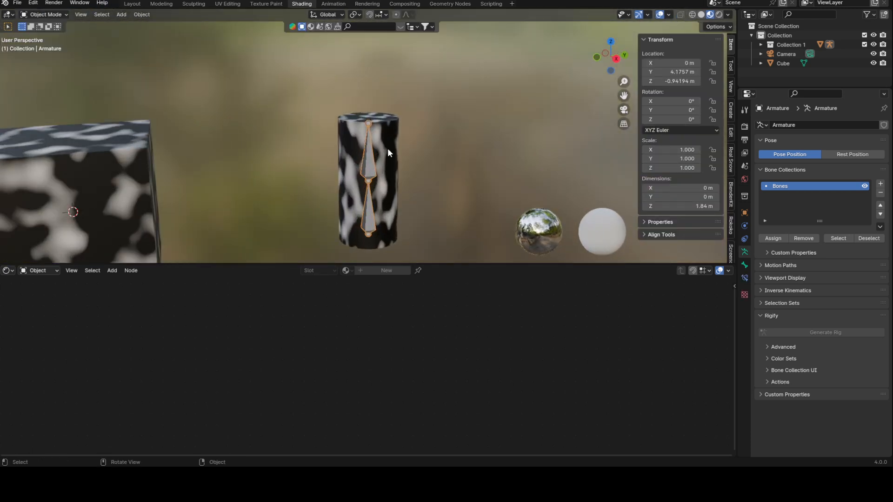
click(388, 150)
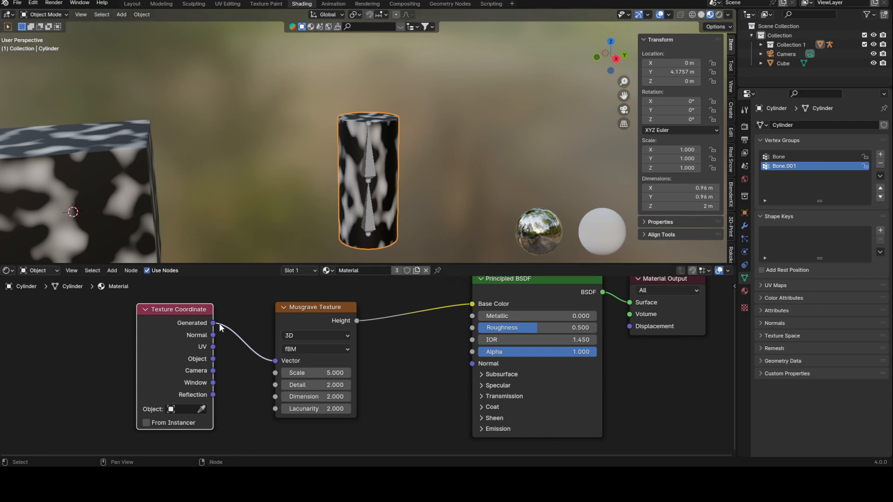
Hide Collection 1 so only the cube remains visible.
middle_drag(226, 328, 253, 319)
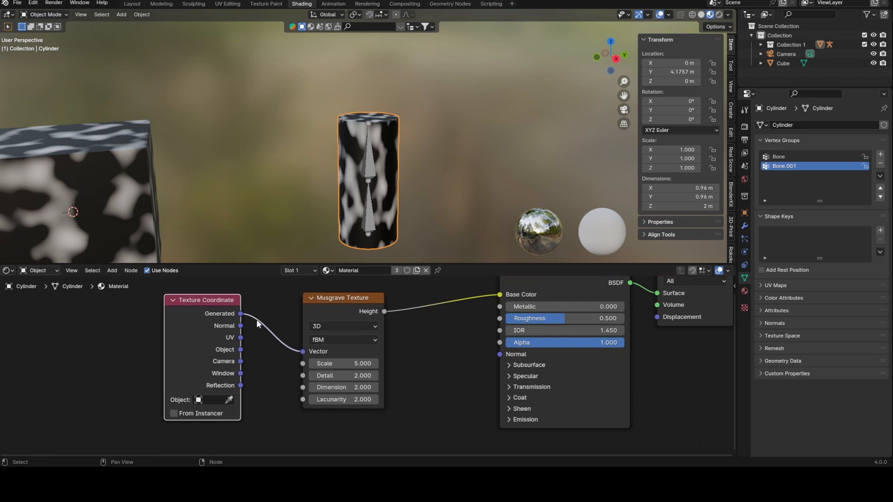
scroll(288, 144, down, 1)
shift+middle_drag(303, 170, 370, 168)
middle_drag(371, 168, 355, 173)
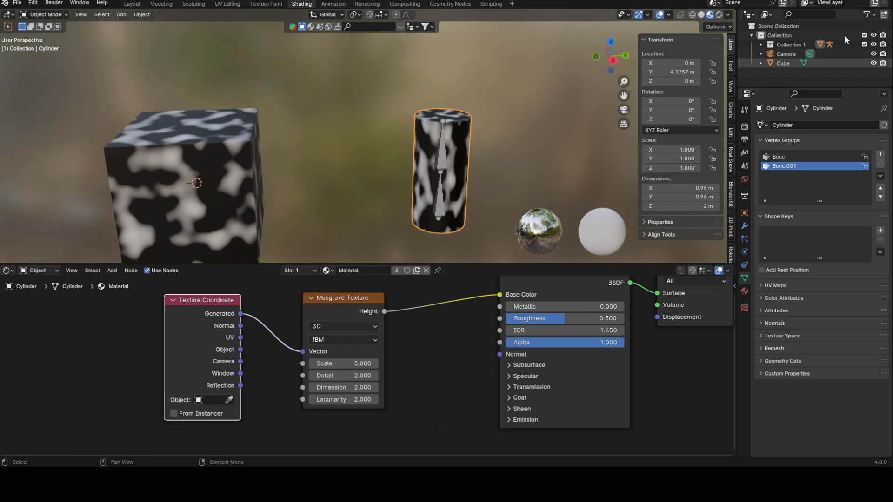
click(872, 35)
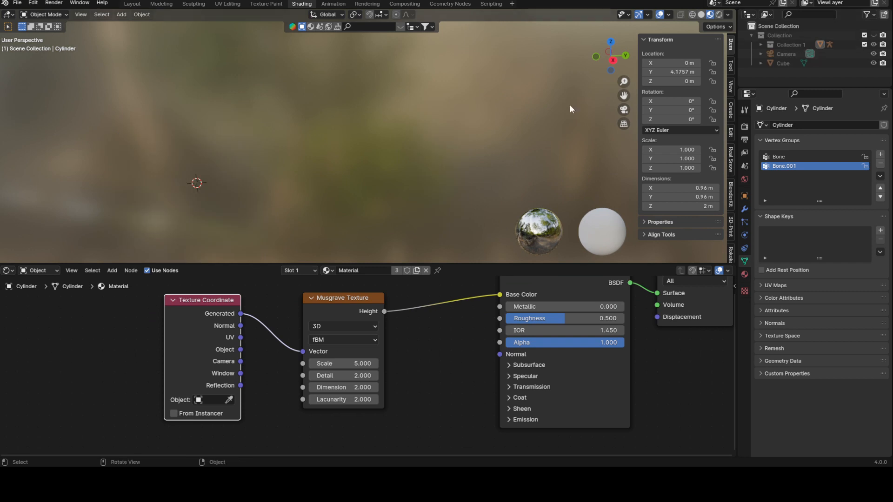
click(873, 36)
click(873, 45)
shift+middle_drag(316, 172, 357, 170)
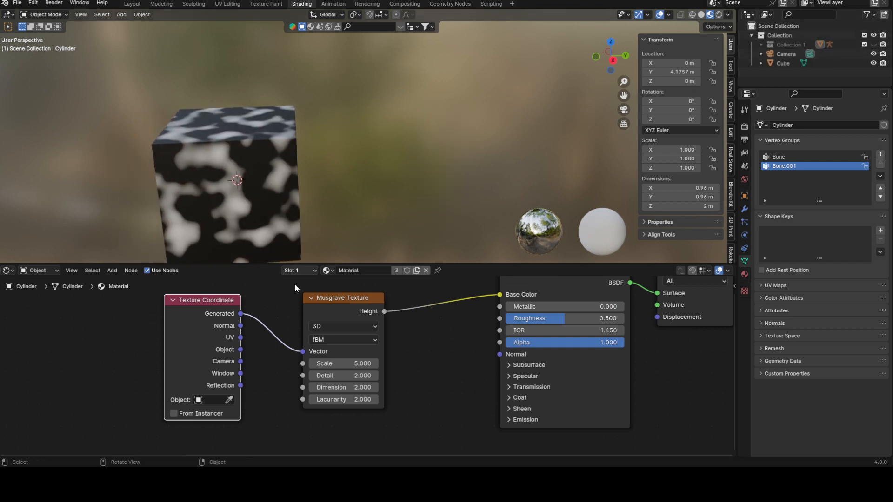
Connect the Texture Coordinate Normal output to the Musgrave Vector input.
drag(241, 325, 306, 350)
middle_drag(267, 135, 342, 272)
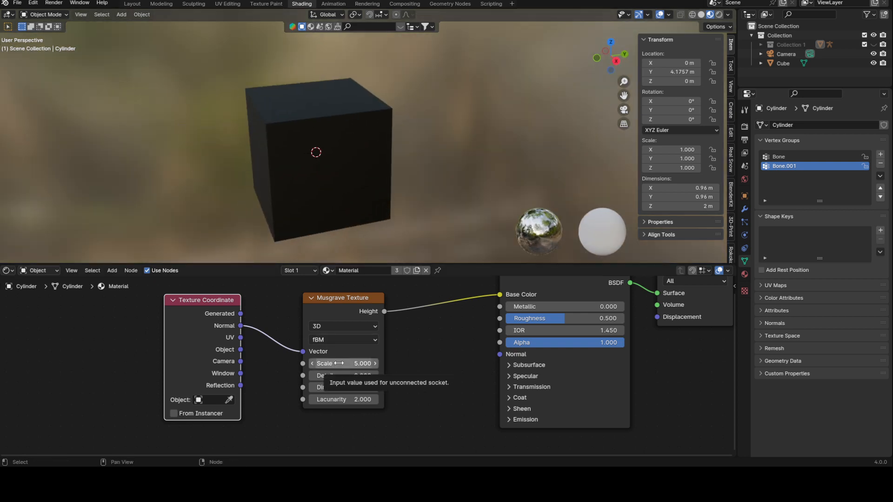
Try adjusting the Musgrave Scale value.
drag(339, 363, 373, 364)
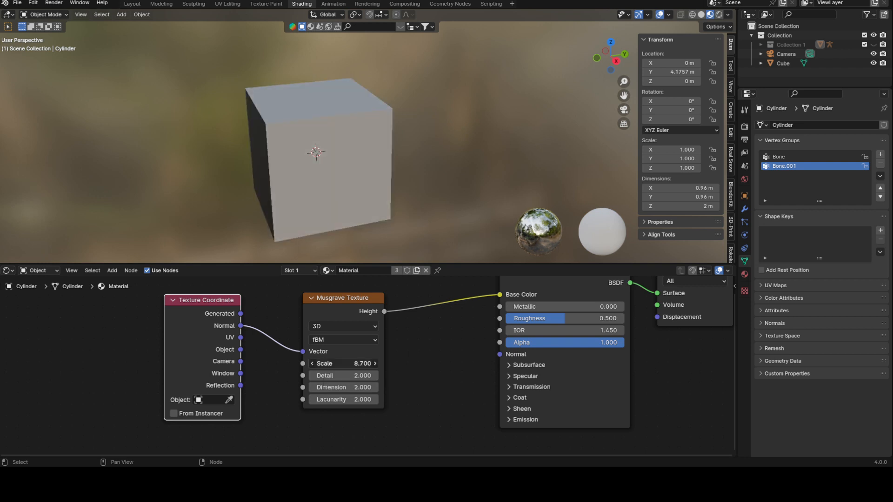
key(Escape)
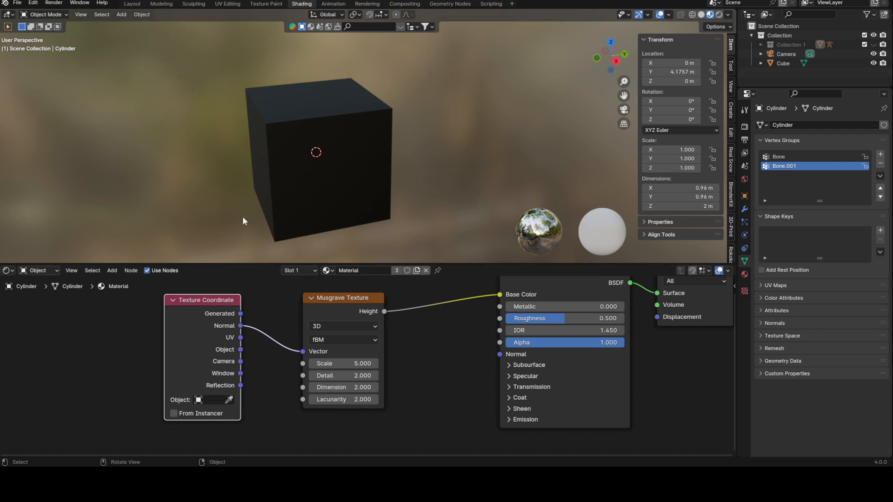
Connect the Texture Coordinate UV output to the Musgrave Vector input.
drag(240, 339, 305, 351)
middle_drag(283, 130, 366, 140)
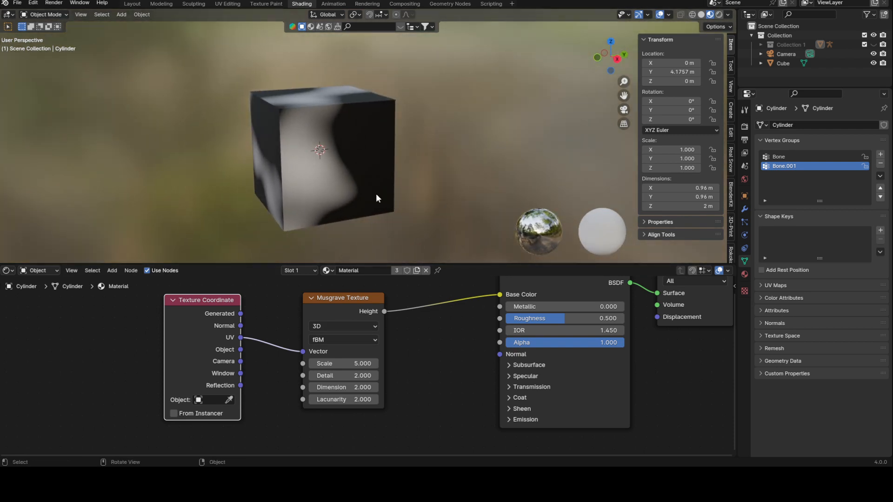
middle_drag(387, 191, 420, 180)
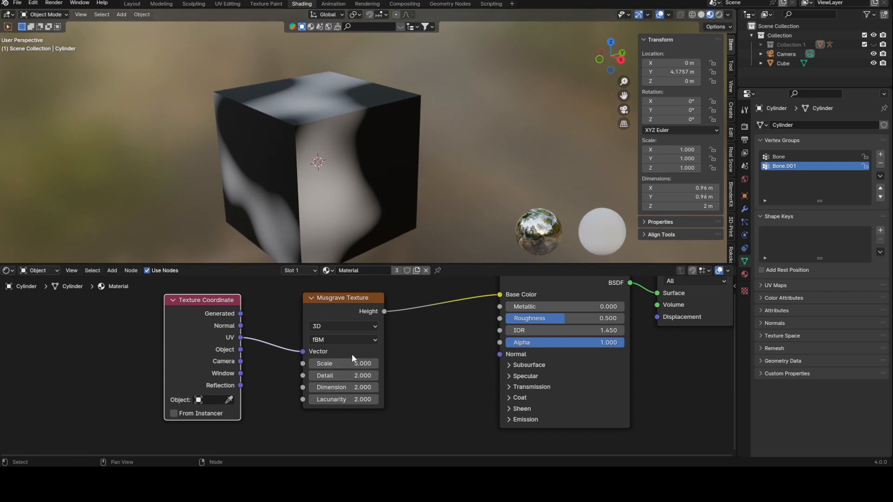
Try dragging the Musgrave Scale value and undo the change.
drag(342, 363, 405, 363)
key(ctrl+z)
Select the cube and try adjusting its Key 1 shape key value.
click(377, 142)
middle_drag(378, 142, 418, 134)
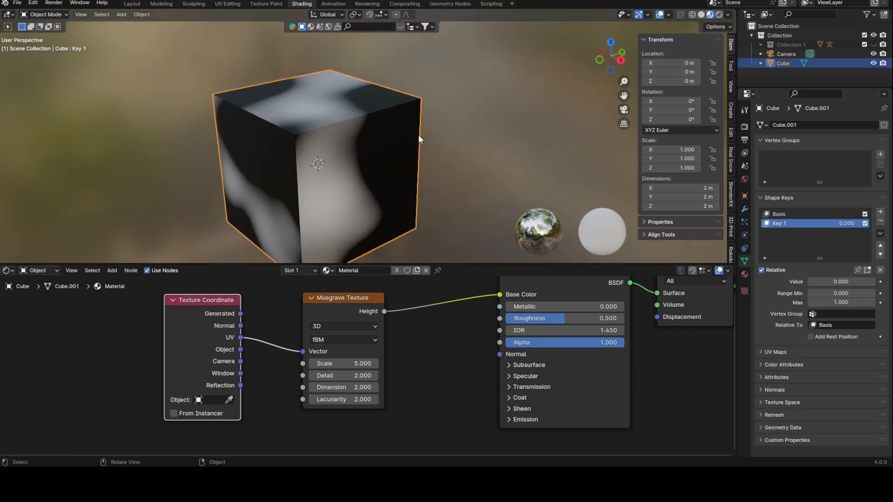
mouse_move(818, 282)
mouse_down()
mouse_move(878, 281)
mouse_move(808, 281)
mouse_up()
Show Collection 1 again, select the armature and enter Pose Mode in right view.
click(874, 45)
click(520, 97)
key(KP_1)
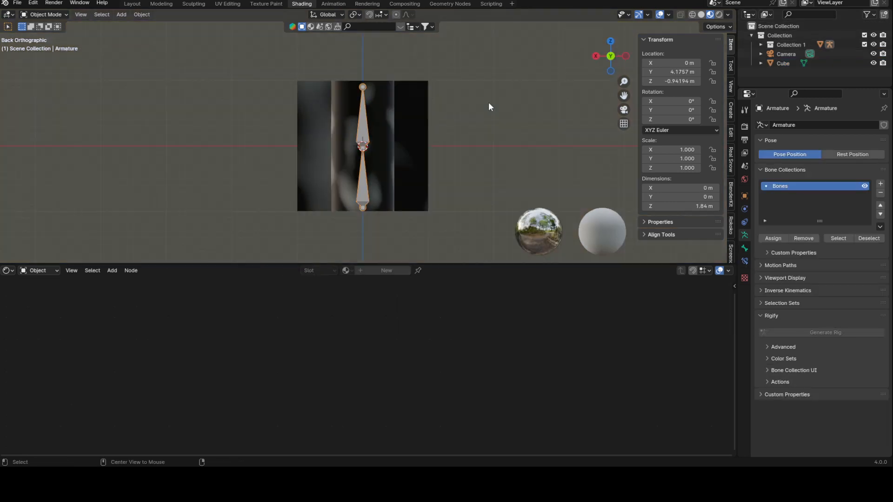
key(KP_3)
click(44, 14)
click(47, 40)
Try rotating the selected bone.
key(r)
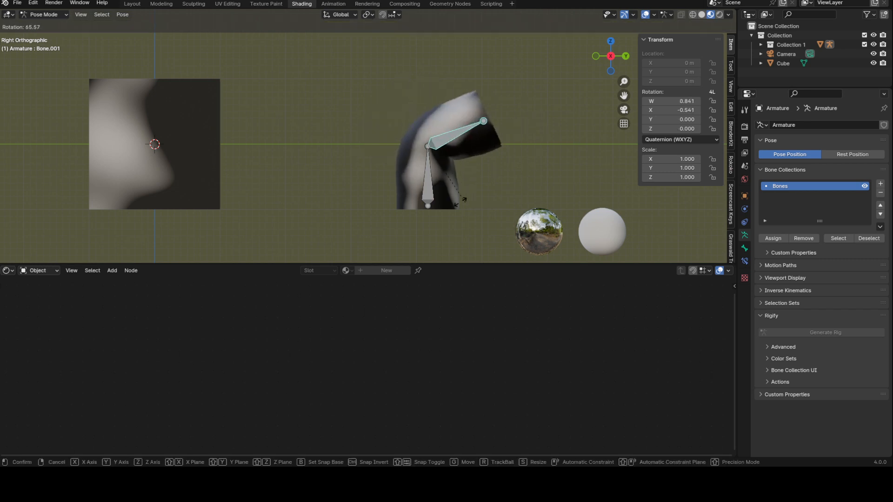
key(Escape)
middle_drag(474, 182, 436, 104)
Switch back to Object Mode and select the cylinder.
click(44, 15)
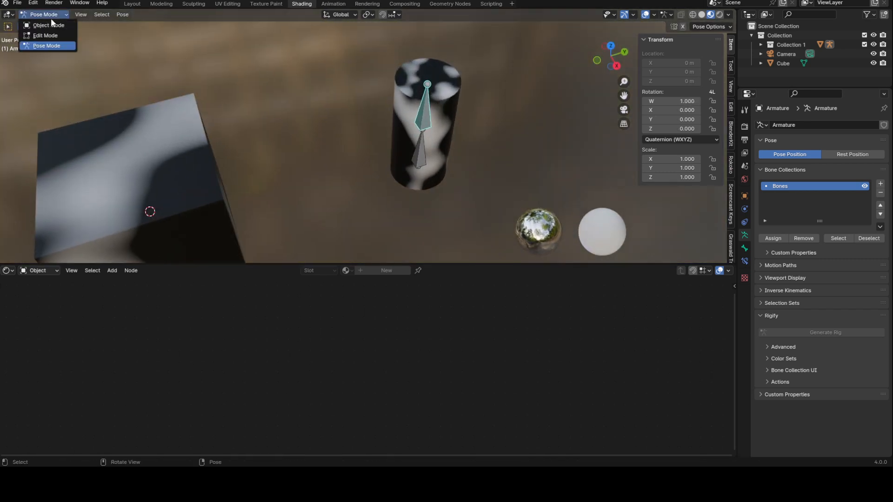
click(47, 19)
click(433, 110)
middle_drag(434, 111, 451, 105)
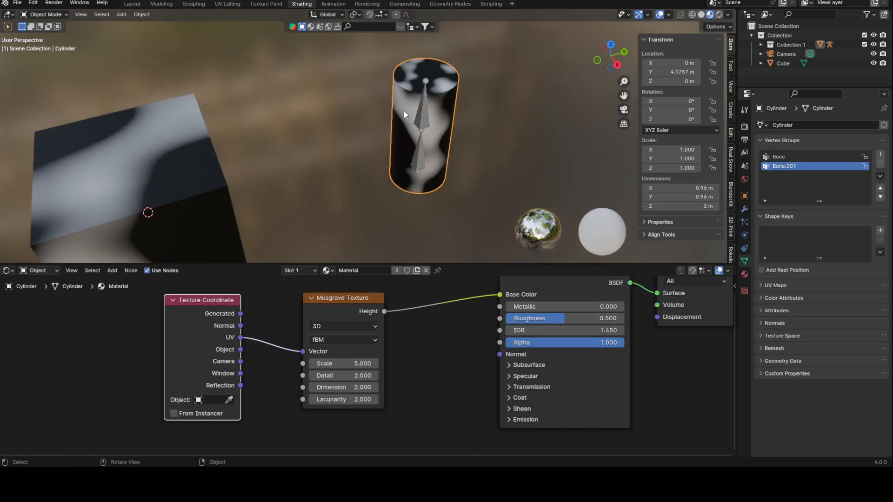
Connect the Texture Coordinate Object output to the Musgrave Texture's Vector input.
scroll(381, 126, down, 3)
middle_drag(302, 166, 302, 160)
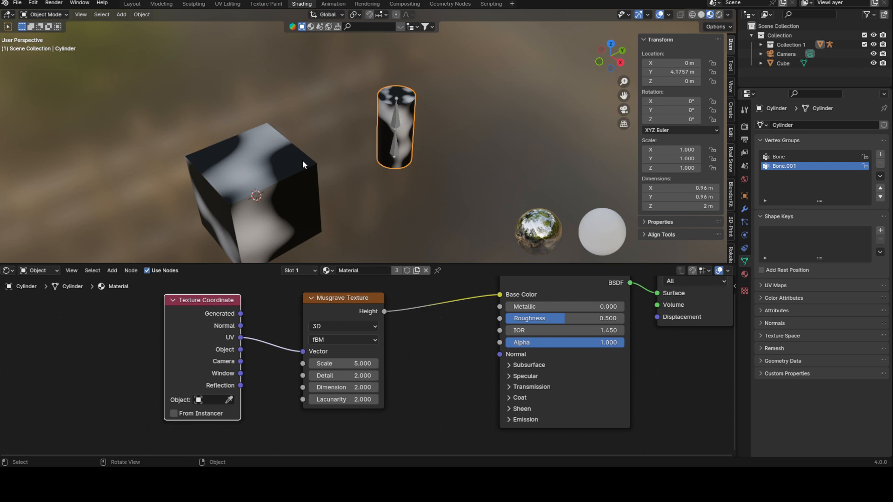
middle_drag(285, 167, 303, 236)
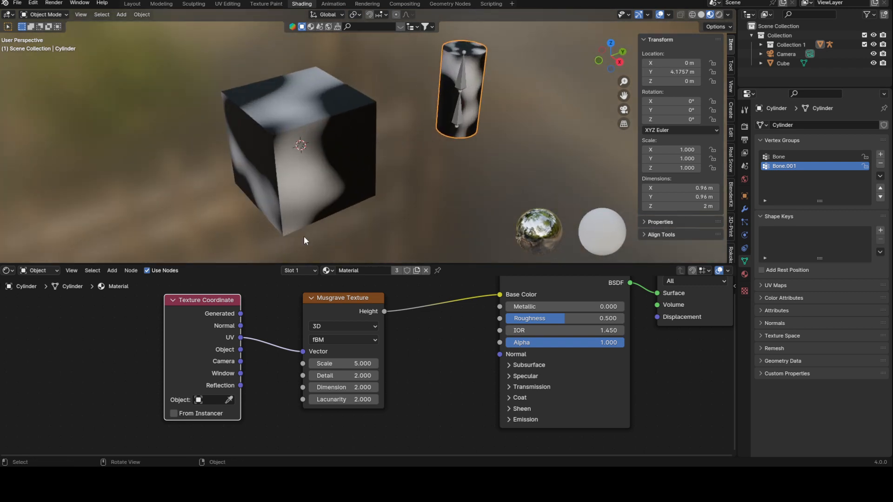
drag(240, 349, 303, 351)
Select the cube and try moving it along the Y axis.
click(341, 186)
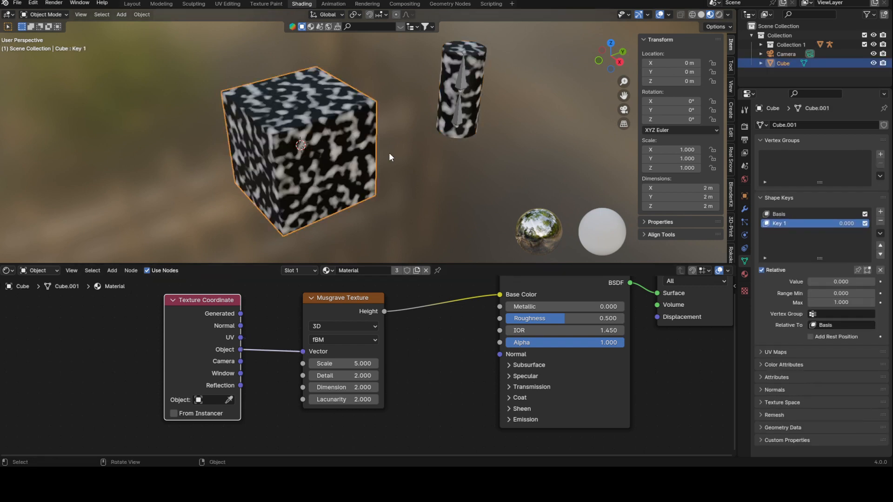
middle_drag(404, 157, 419, 153)
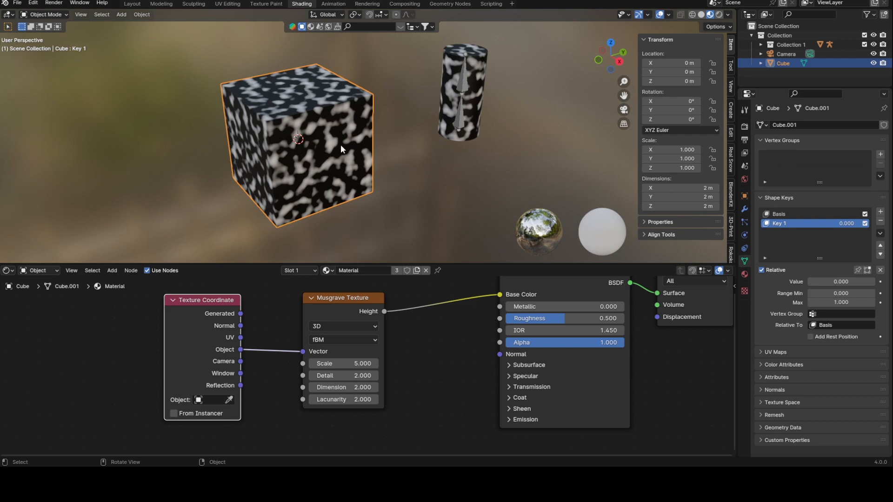
key(g)
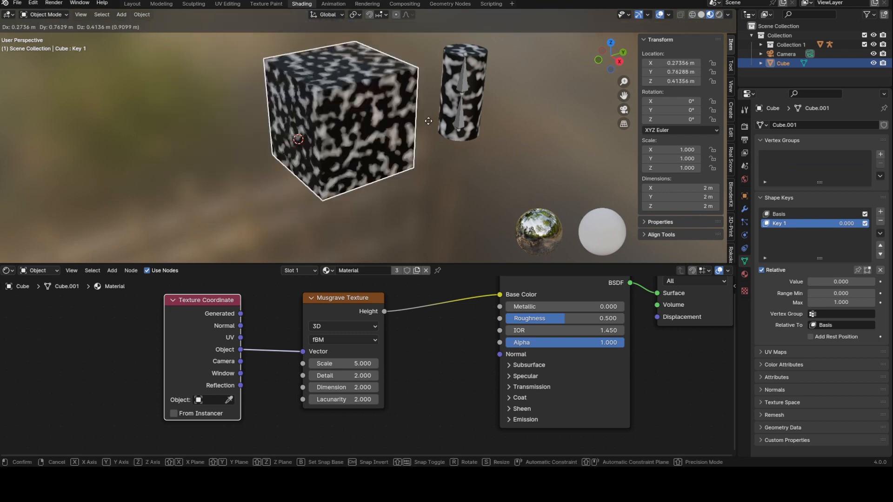
key(x)
key(y)
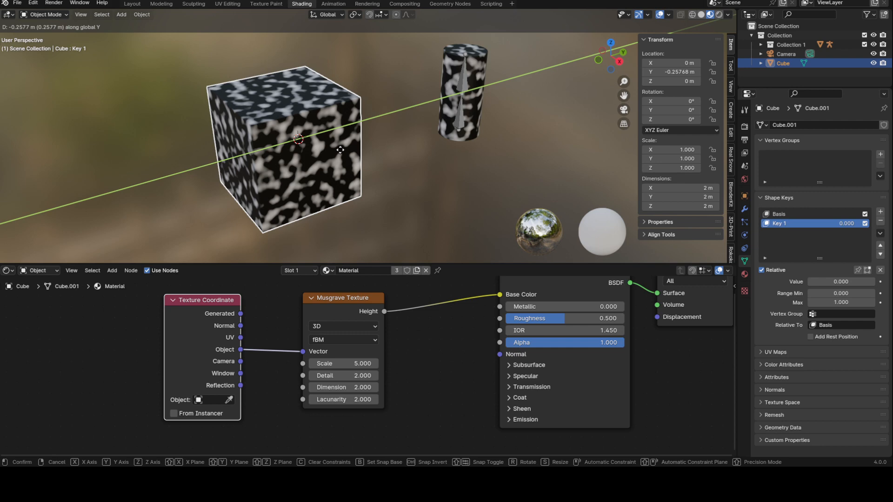
right_click(339, 150)
Make the cube's Basis shape key active and try moving a corner vertex along Z in Edit Mode.
key(Tab)
middle_drag(293, 125, 321, 122)
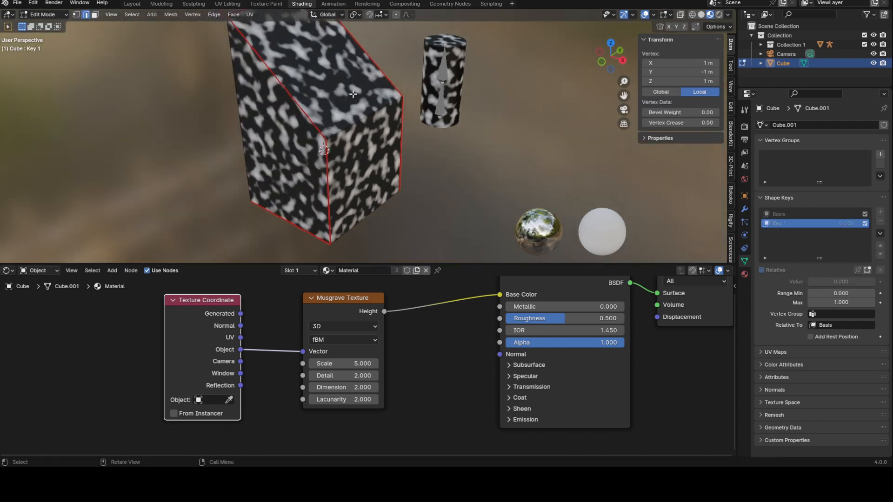
key(Tab)
click(781, 214)
middle_drag(427, 164, 429, 153)
key(Tab)
key(1)
click(336, 135)
key(g)
key(z)
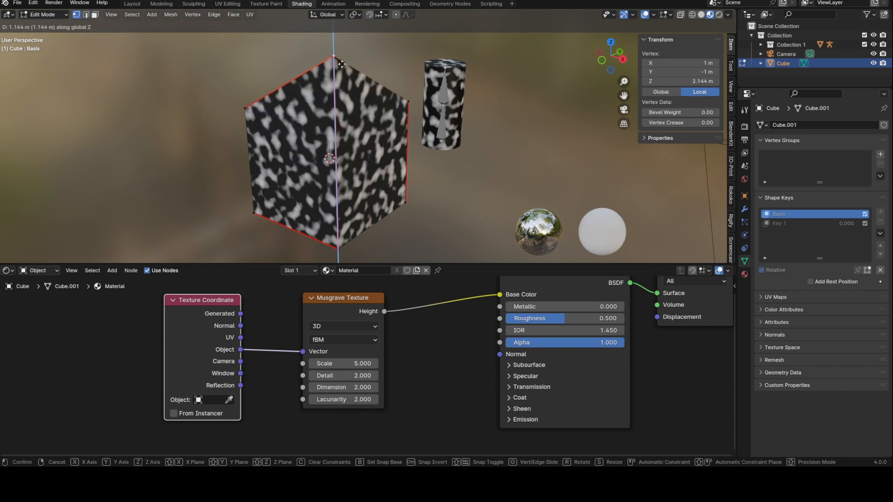
key(Escape)
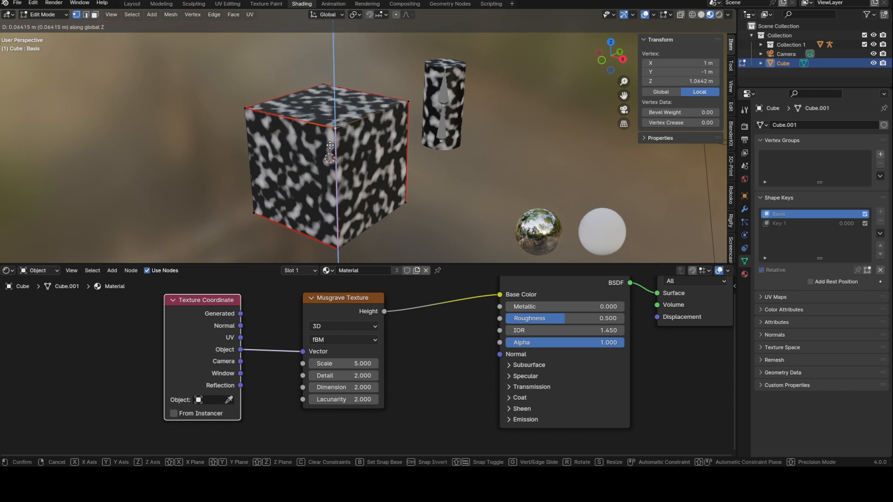
Select the cube's top face and try moving it along the X, Y and Z axes.
middle_drag(358, 130, 338, 134)
key(2)
click(361, 145)
key(3)
click(360, 141)
key(g)
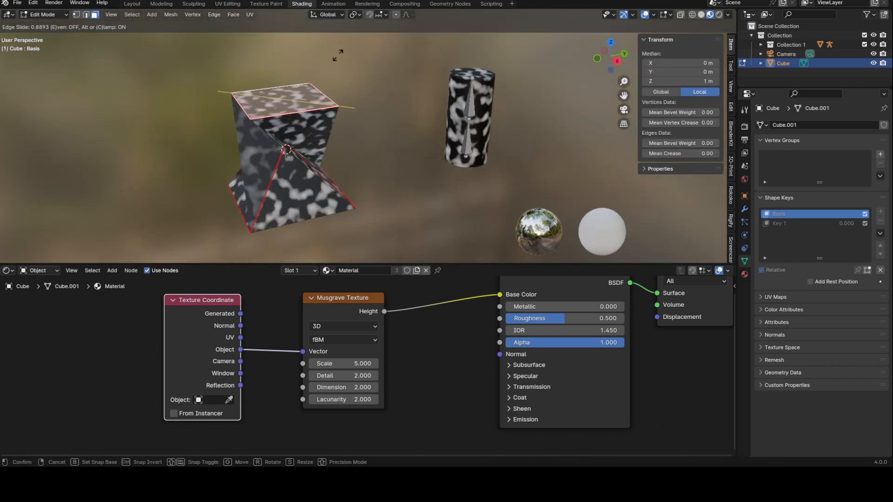
key(Escape)
key(g)
key(x)
key(y)
key(x)
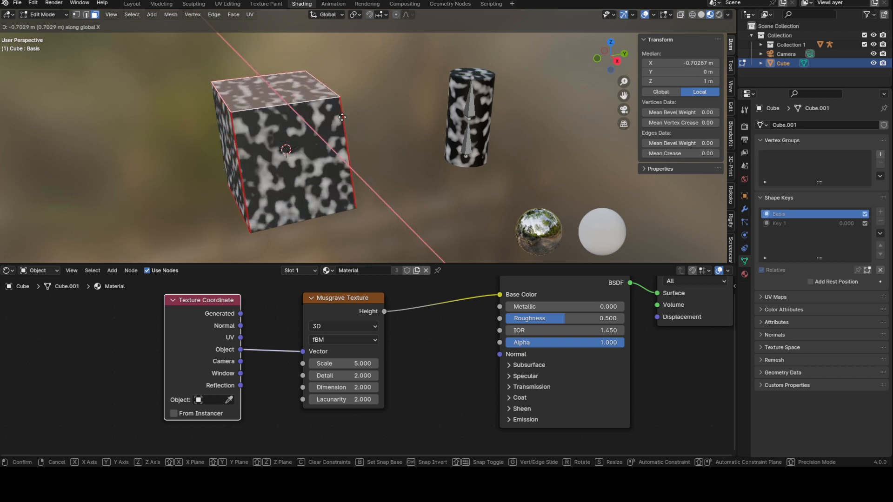
key(z)
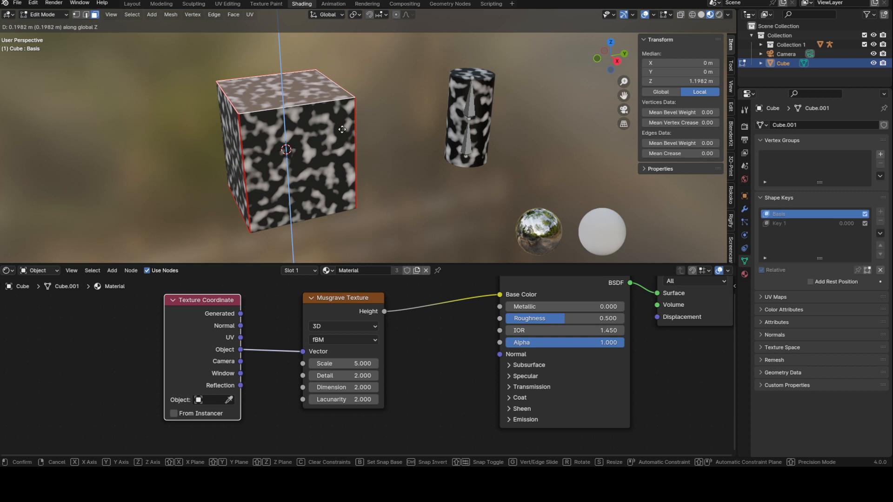
key(Escape)
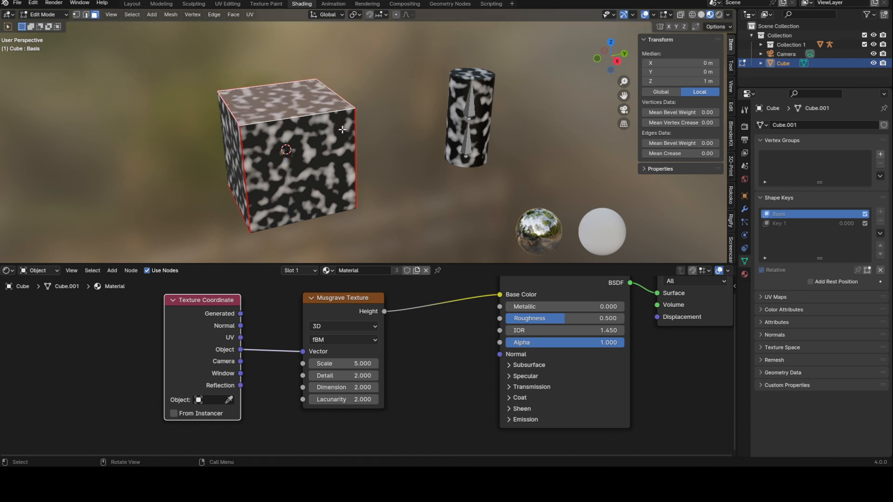
Select a cube vertex, try beveling it, and leave Edit Mode.
middle_drag(346, 108, 346, 136)
key(2)
click(314, 122)
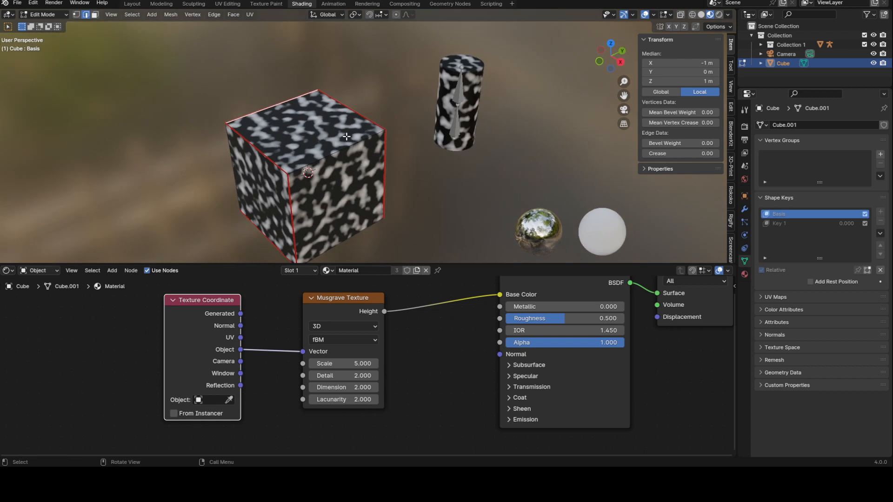
key(1)
click(385, 130)
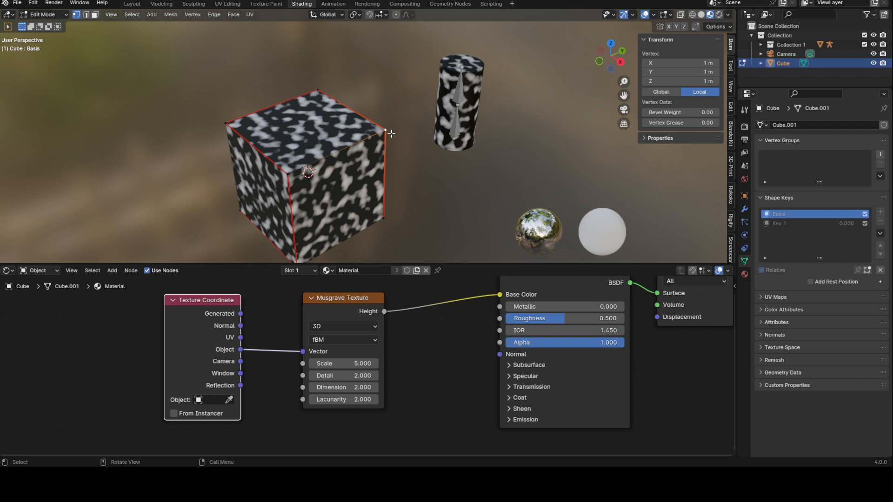
middle_drag(390, 134, 328, 121)
key(ctrl+b)
key(Escape)
key(Tab)
Select the cylinder in Object Mode.
scroll(311, 120, up, 4)
scroll(319, 110, down, 2)
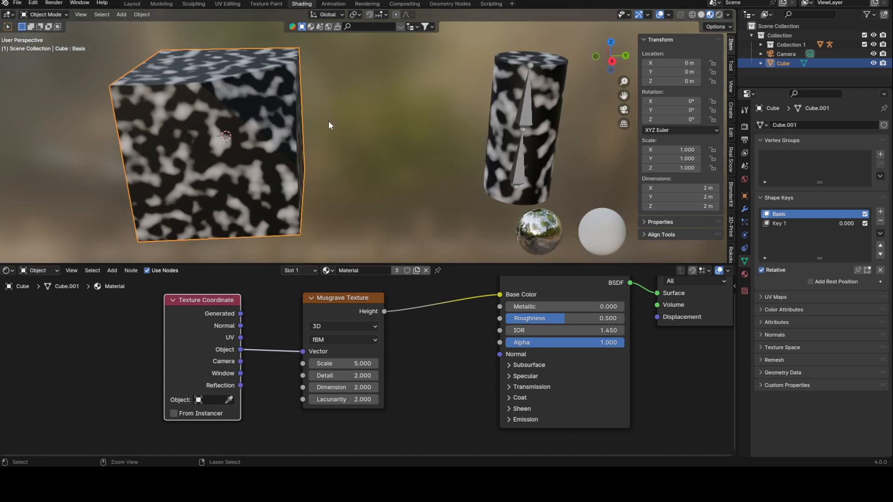
key(Tab)
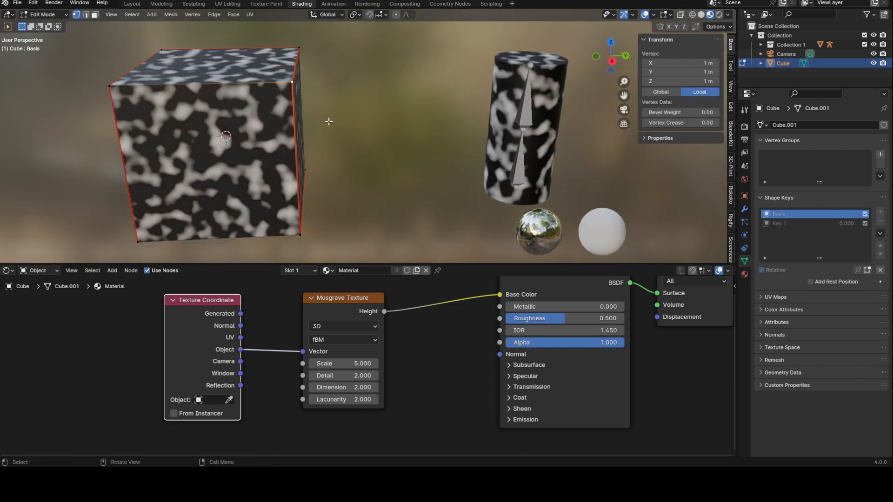
key(Tab)
middle_drag(328, 121, 402, 133)
click(404, 116)
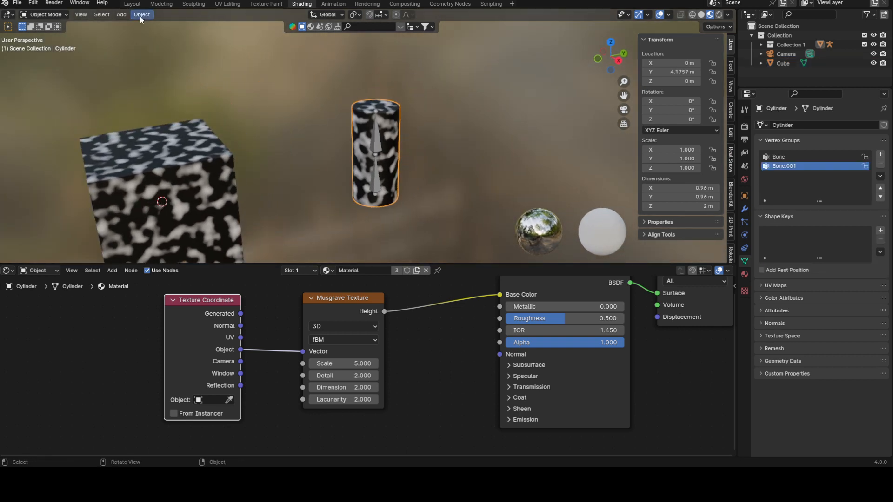
Select the armature and enter Pose Mode in right orthographic view.
click(46, 14)
click(384, 140)
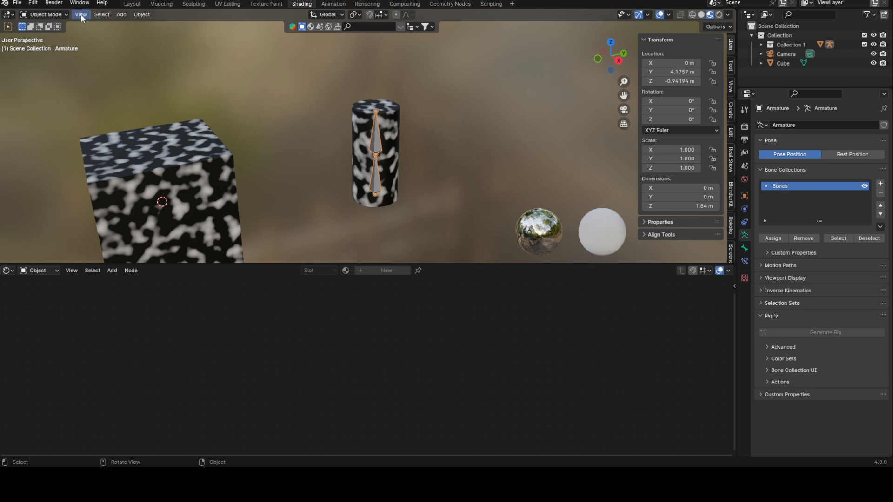
click(60, 15)
click(57, 46)
key(KP_3)
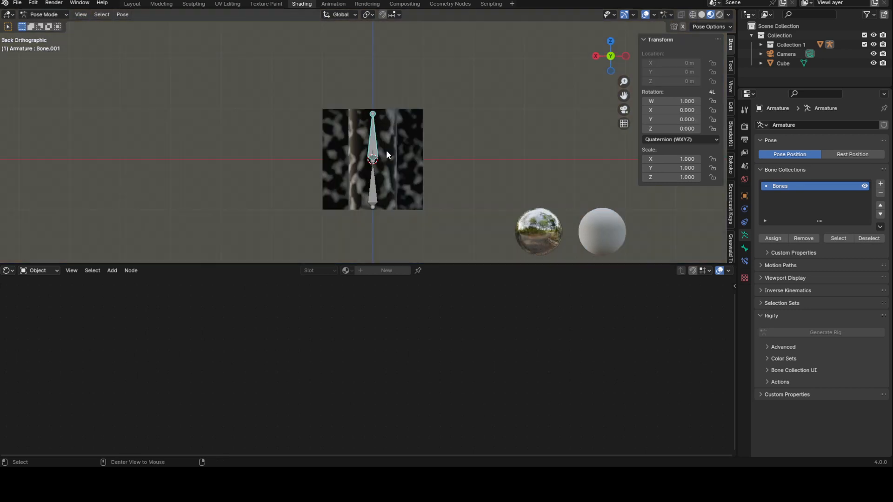
Try rotating the upper bone and moving the lower bone along Y in Pose Mode.
key(r)
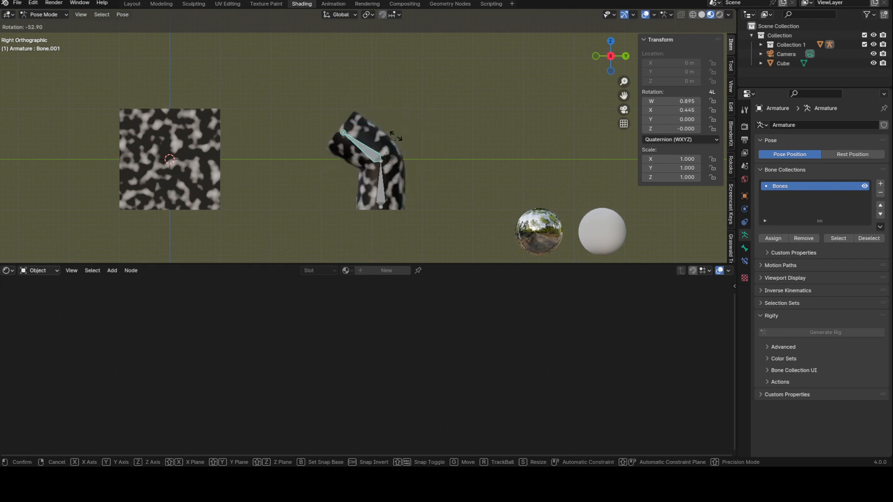
key(Escape)
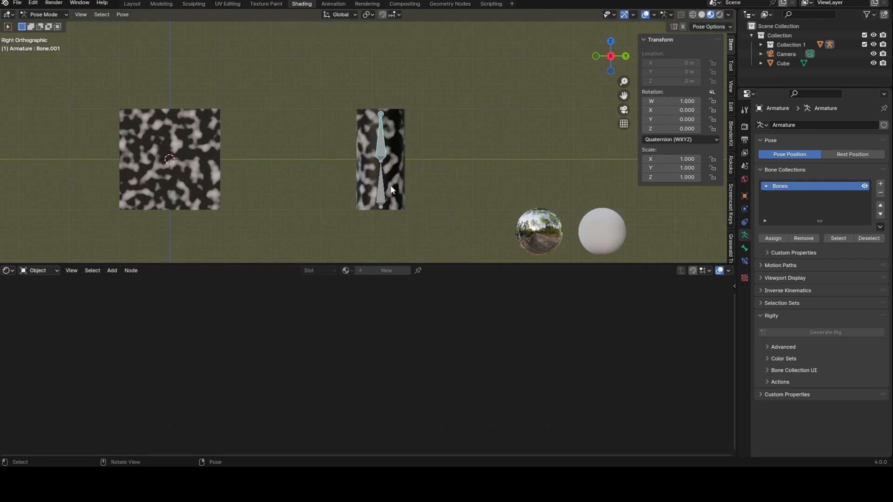
click(394, 188)
key(g)
key(y)
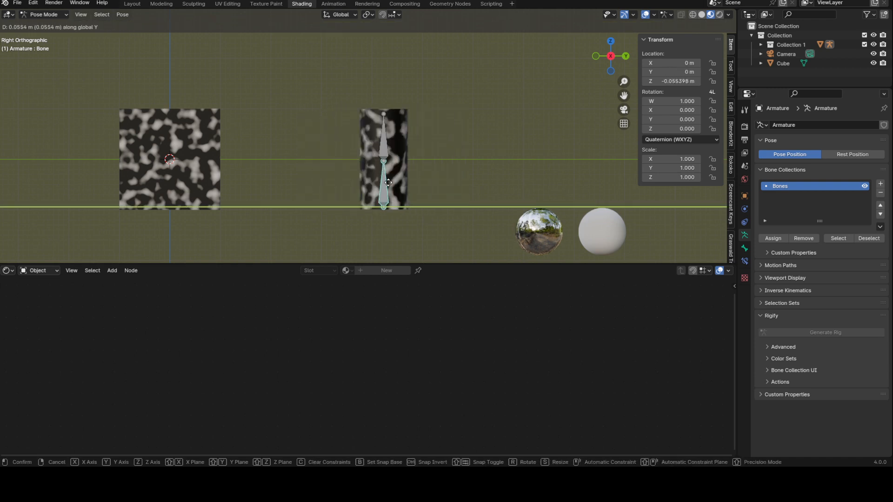
right_click(378, 153)
click(381, 151)
key(r)
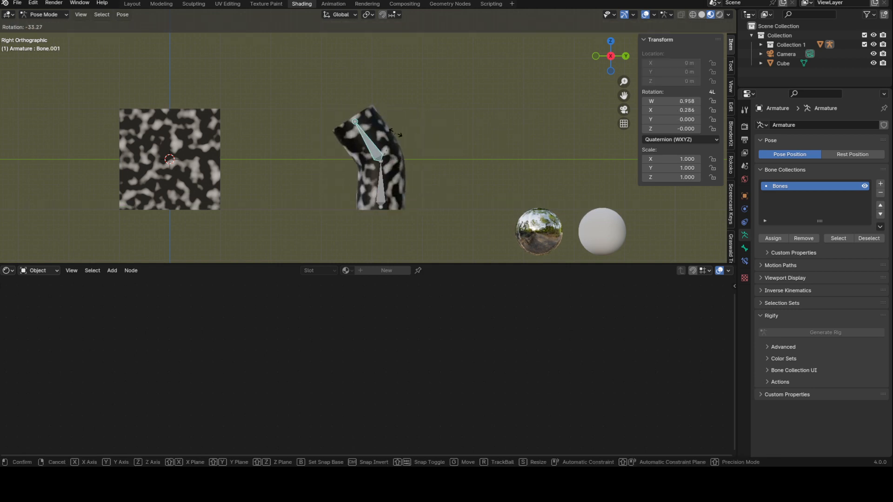
right_click(394, 132)
Return to Object Mode and select the cylinder again.
middle_drag(394, 132, 424, 145)
click(44, 15)
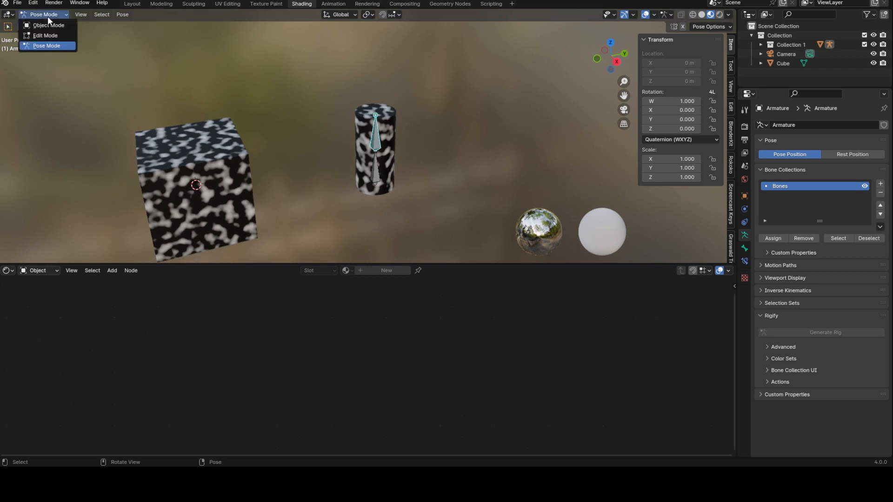
click(38, 24)
click(383, 118)
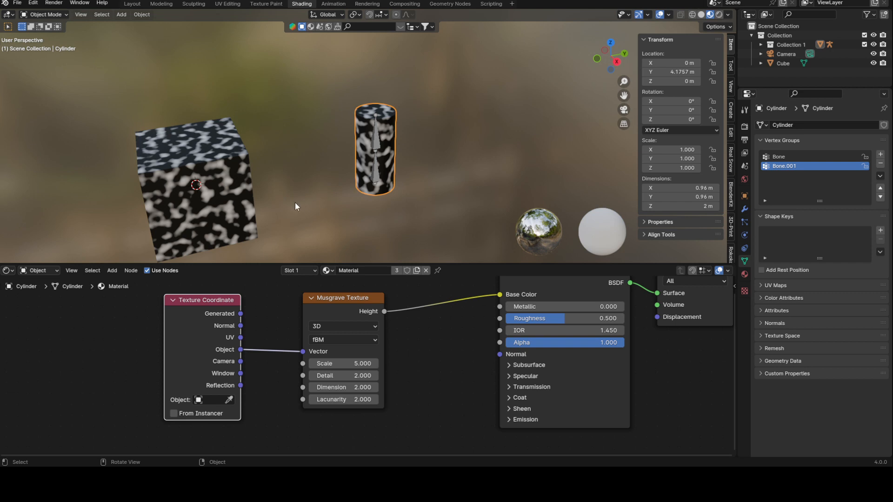
Connect the Texture Coordinate Camera output to the Musgrave Vector input and view through the camera.
middle_drag(265, 165, 333, 151)
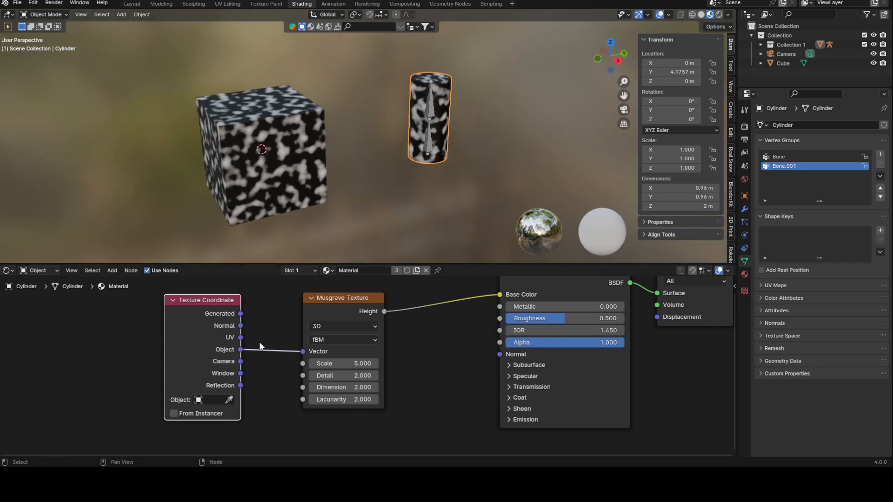
drag(241, 361, 306, 353)
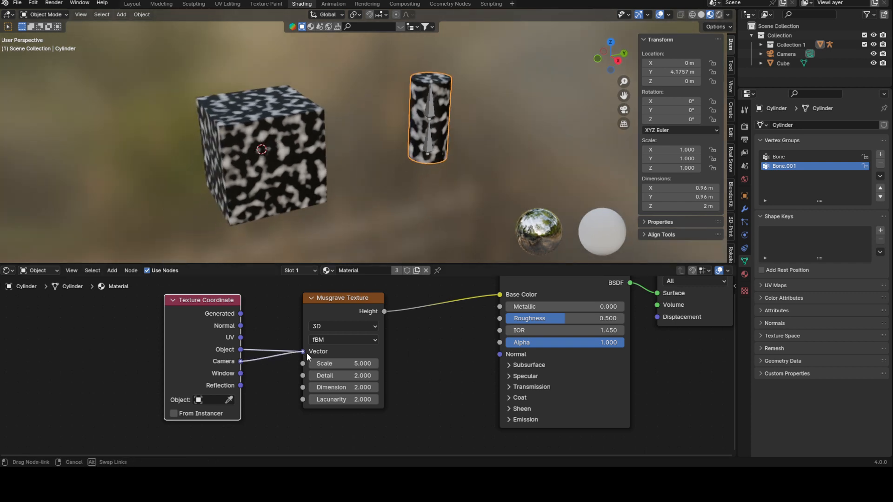
middle_drag(310, 161, 315, 171)
key(KP_0)
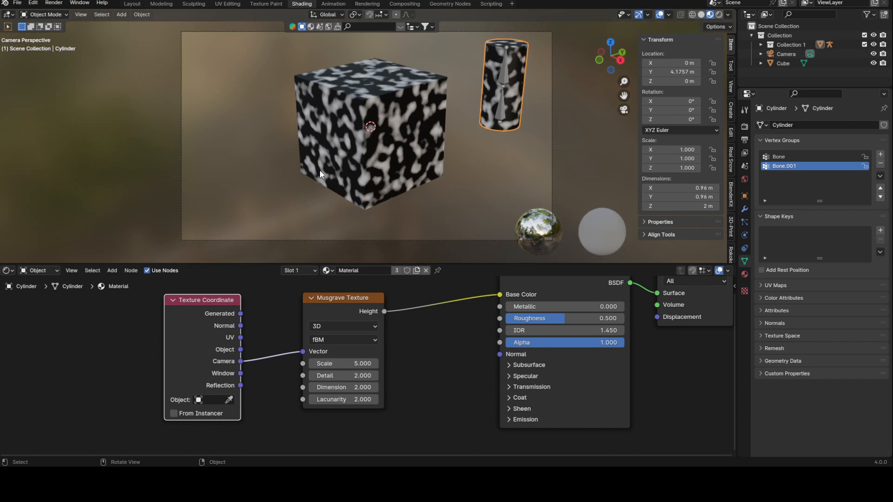
Select the cube and try moving it along the Y axis.
click(371, 124)
key(g)
key(y)
key(Escape)
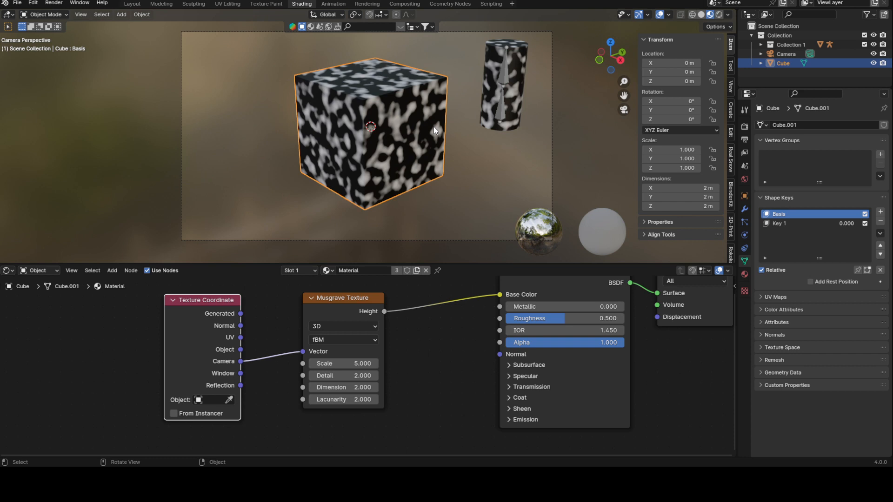
Try inserting an Image Texture node into the cube's material, then undo it.
click(470, 145)
click(403, 148)
drag(241, 361, 292, 355)
drag(219, 317, 144, 331)
key(shift+a)
text(image)
key(Return)
click(209, 300)
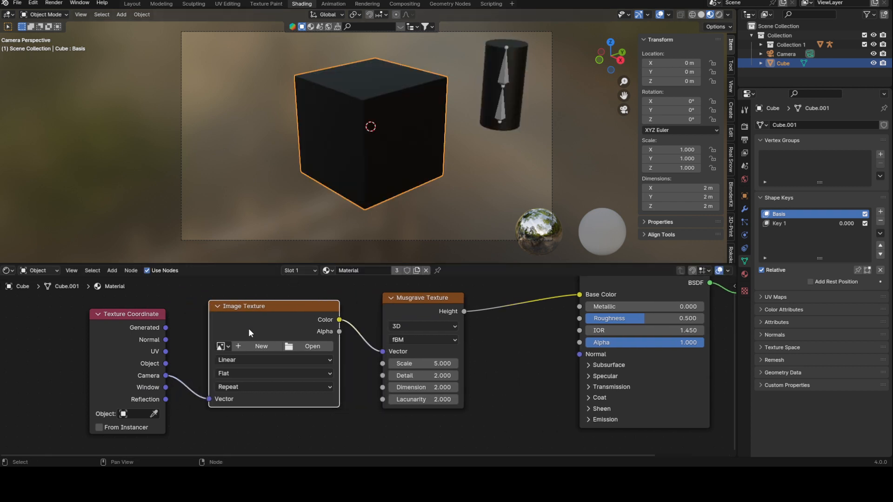
key(ctrl+z)
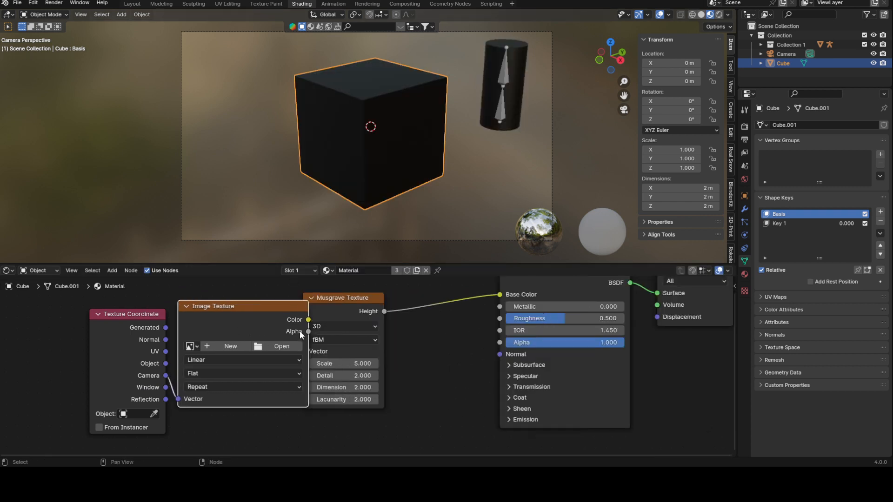
key(ctrl+z)
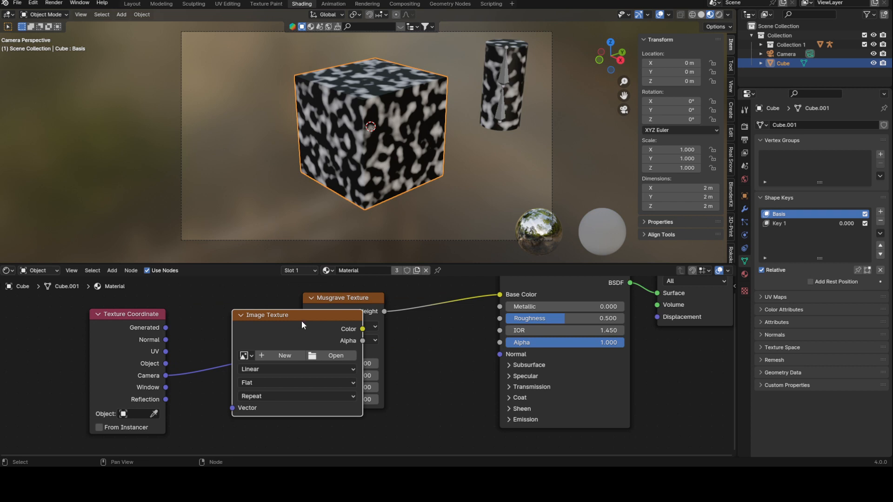
key(ctrl+z)
Reposition the Texture Coordinate node and connect its Window output to the Musgrave Vector input.
drag(140, 318, 213, 308)
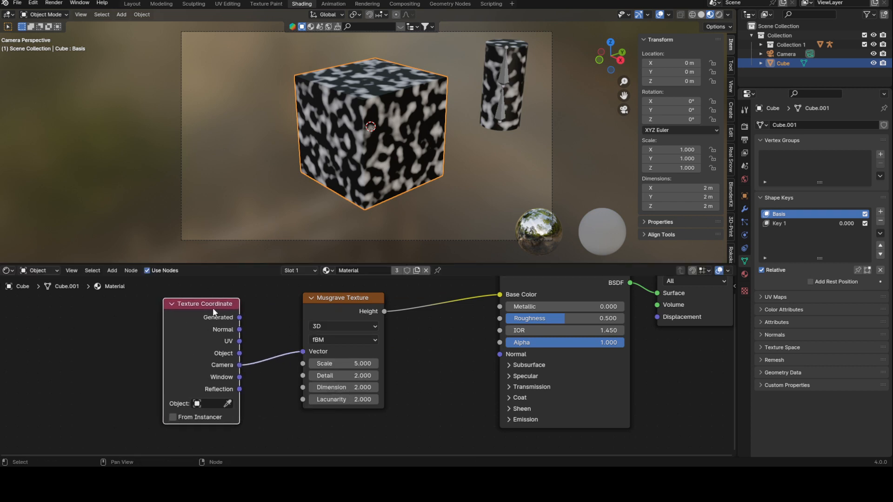
drag(239, 377, 302, 351)
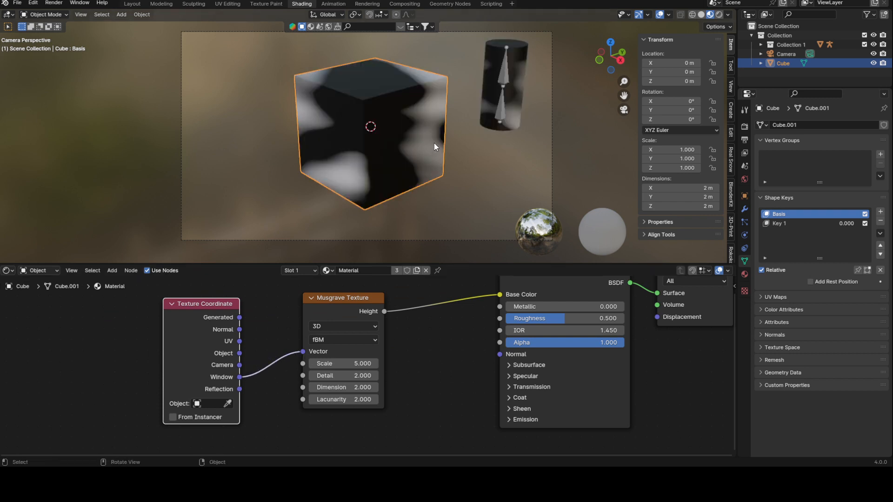
Connect the Texture Coordinate Reflection output to the Musgrave Vector input and inspect the cube from several angles.
mouse_move(379, 114)
middle_down()
mouse_move(431, 113)
mouse_move(314, 74)
mouse_move(468, 94)
mouse_move(484, 146)
mouse_move(404, 112)
mouse_move(375, 152)
mouse_move(423, 147)
mouse_move(404, 115)
mouse_move(428, 93)
mouse_move(409, 136)
mouse_move(368, 126)
middle_up()
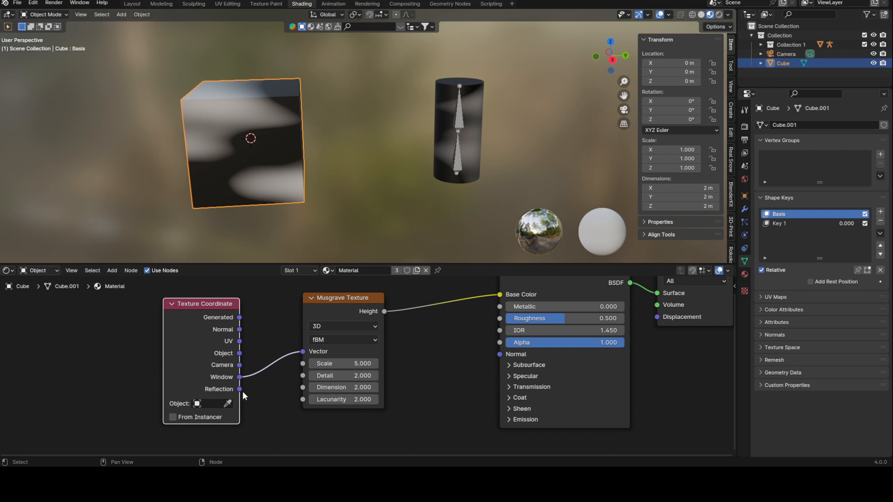
drag(240, 389, 302, 351)
middle_drag(333, 101, 306, 146)
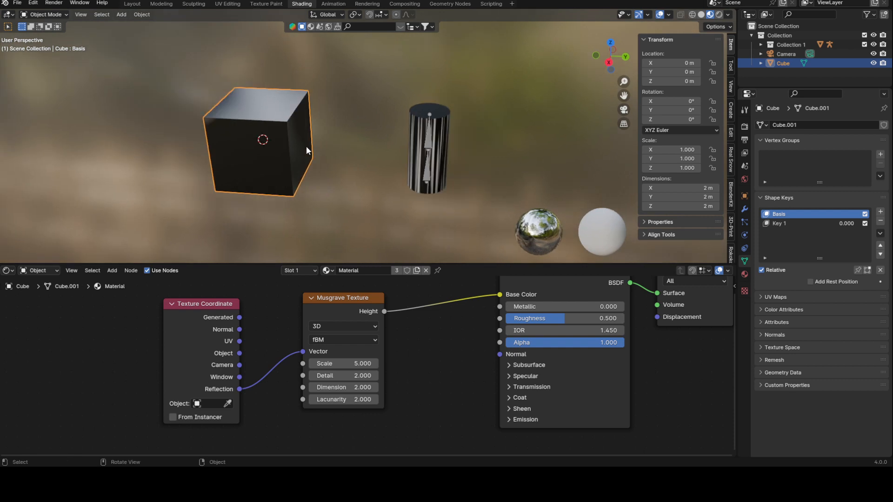
middle_drag(264, 148, 307, 126)
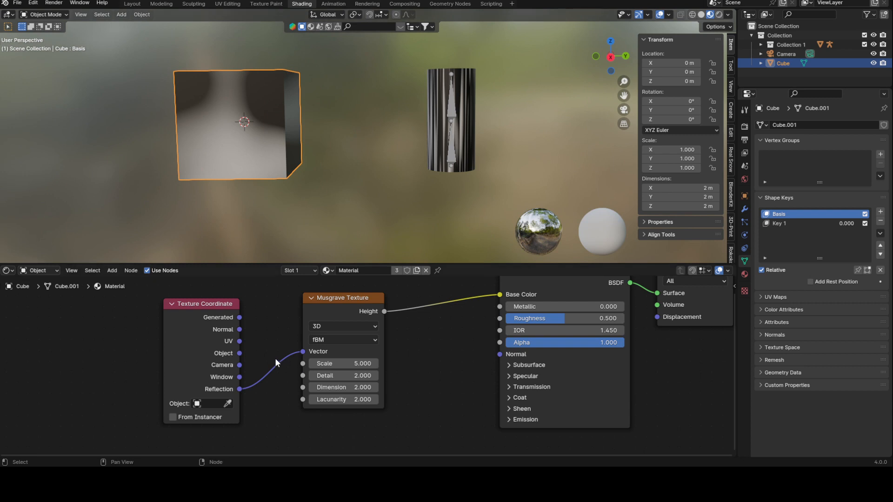
middle_drag(238, 195, 278, 173)
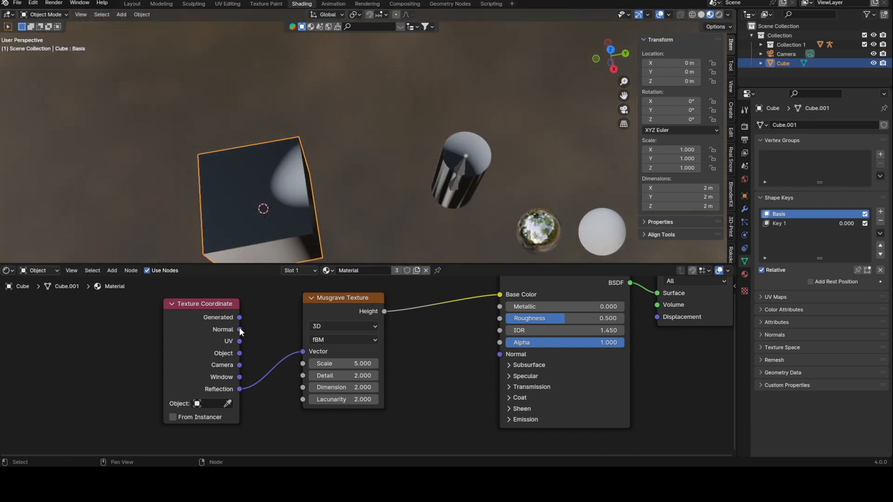
middle_drag(280, 221, 278, 200)
Connect the Generated output, then the Camera output, of the Texture Coordinate node to the Musgrave Vector input.
drag(240, 318, 321, 354)
middle_drag(302, 207, 304, 192)
drag(240, 342, 278, 354)
drag(239, 365, 302, 351)
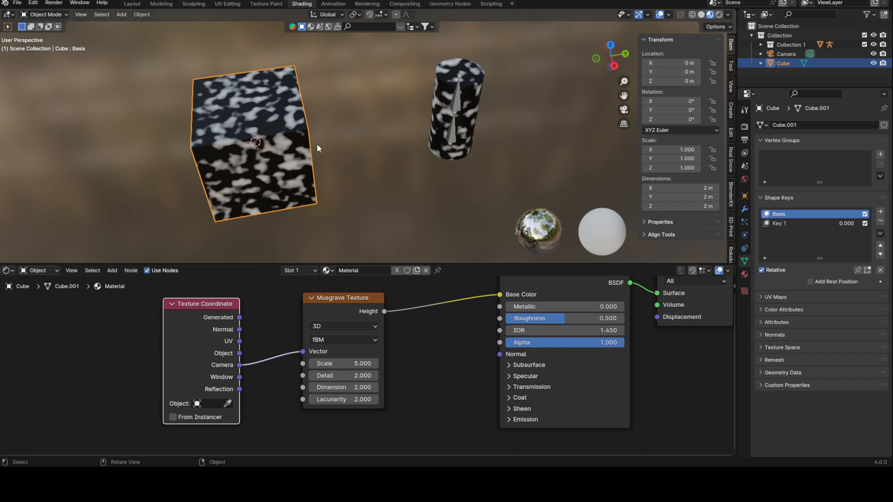
middle_drag(317, 144, 321, 114)
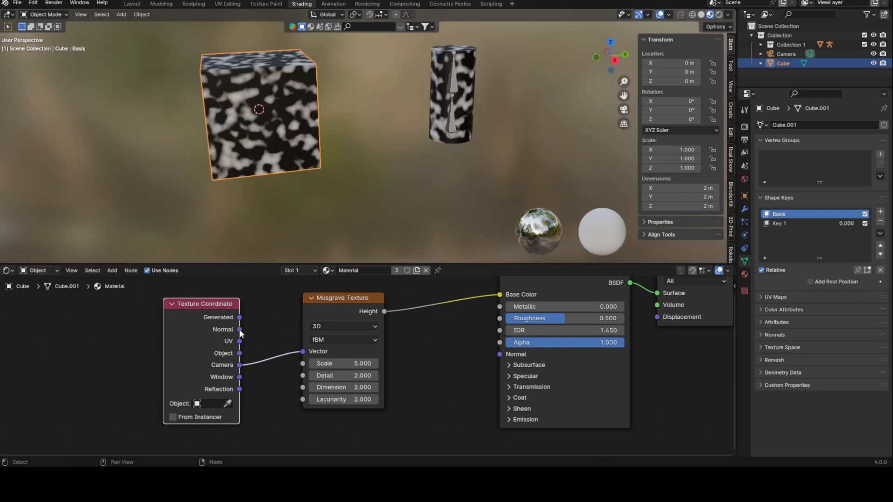
Connect the Texture Coordinate UV output to the Musgrave Vector input.
drag(239, 341, 303, 352)
middle_drag(279, 209, 525, 382)
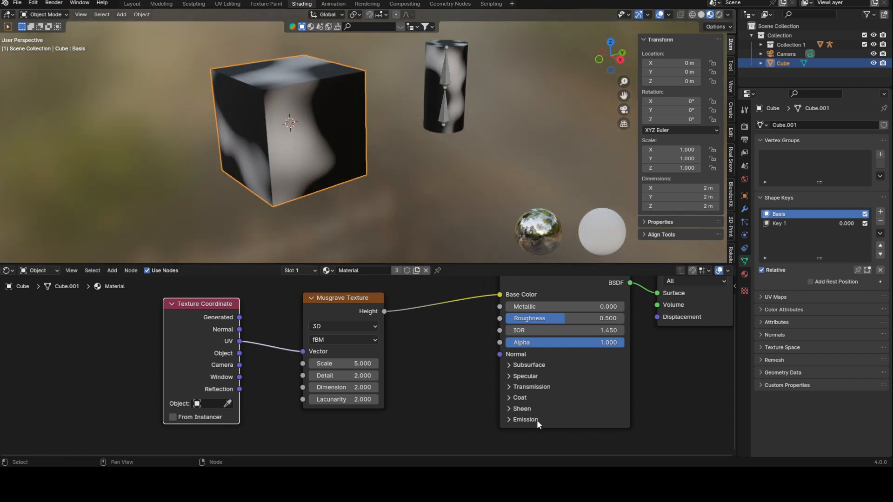